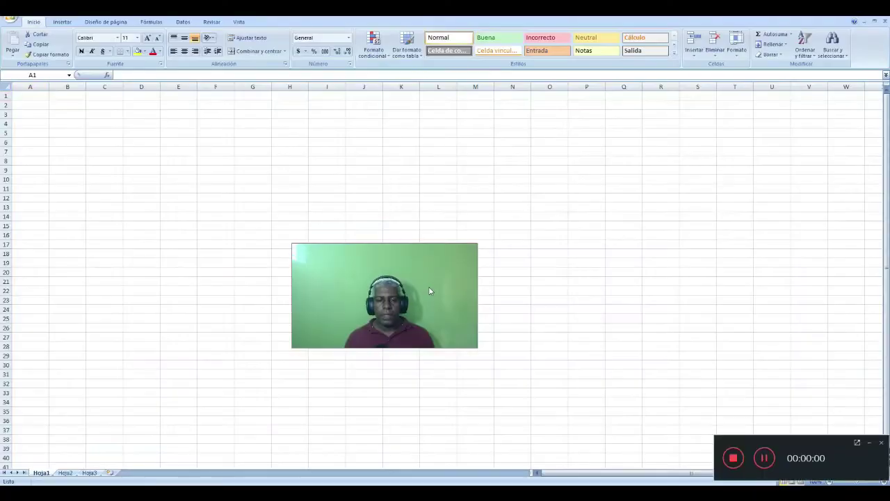
# Step: Zoom the empty Hoja1 worksheet from 100% to 200%
pyautogui.moveTo(421, 292); pyautogui.dragTo(537, 307)
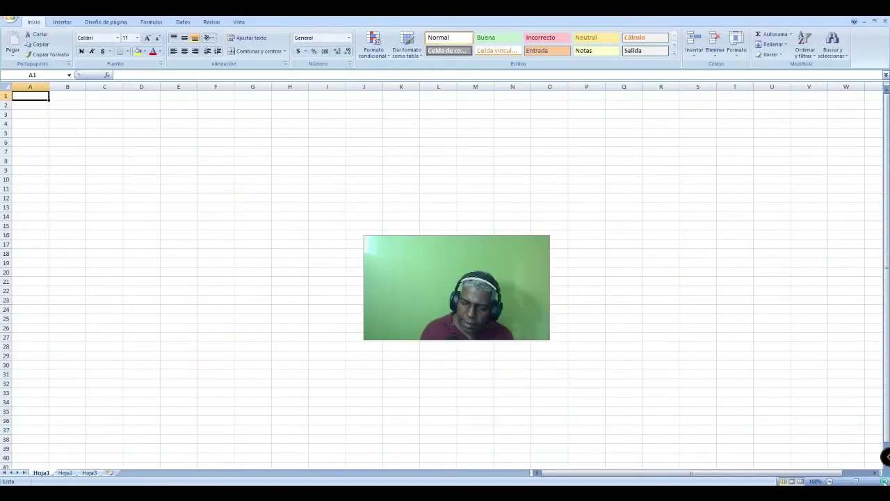
pyautogui.scroll(4, 445, 278)
pyautogui.scroll(4, 445, 278)
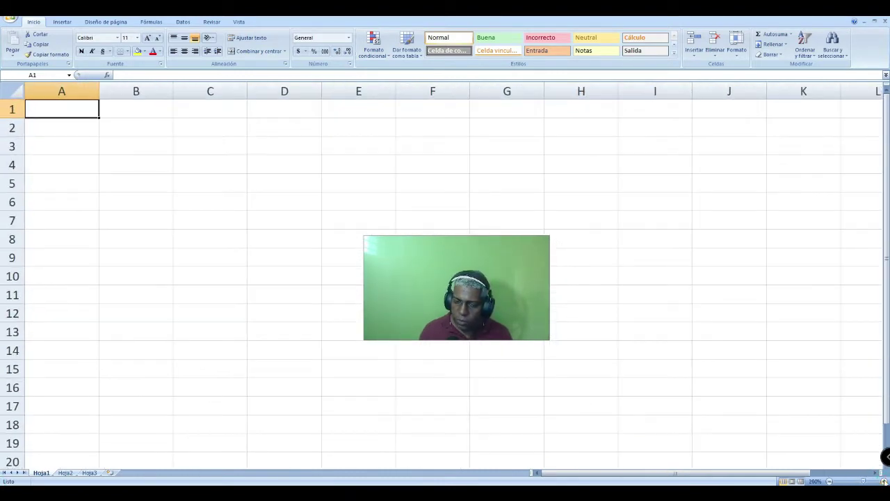
pyautogui.click(101, 198)
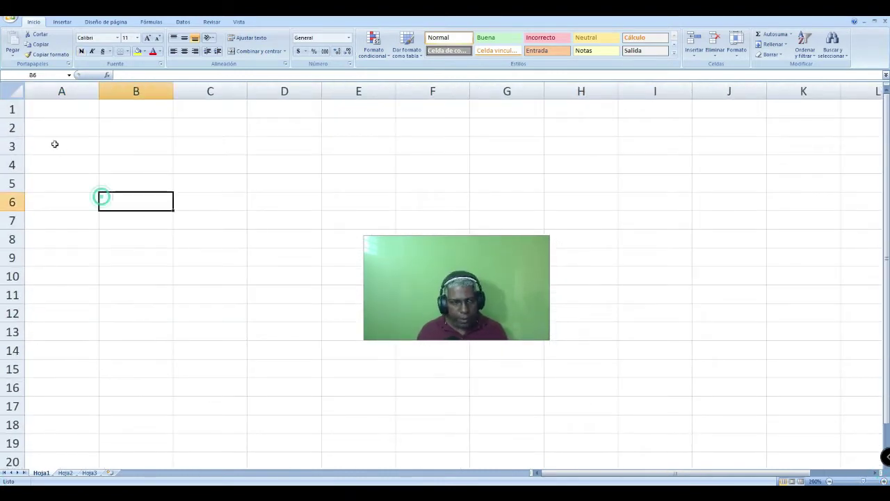
pyautogui.click(58, 127)
pyautogui.click(60, 112)
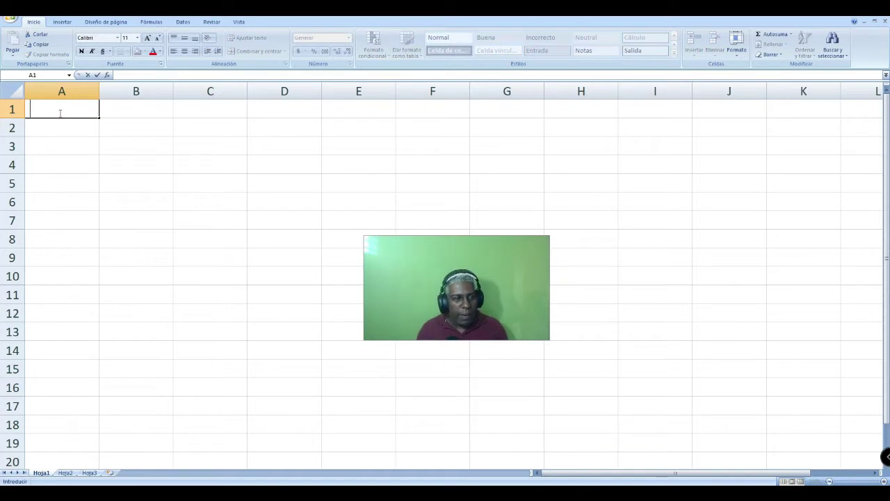
# Step: Enter the headings Pais in A1 and Ventas in B1
pyautogui.press('Escape')
pyautogui.click(84, 139)
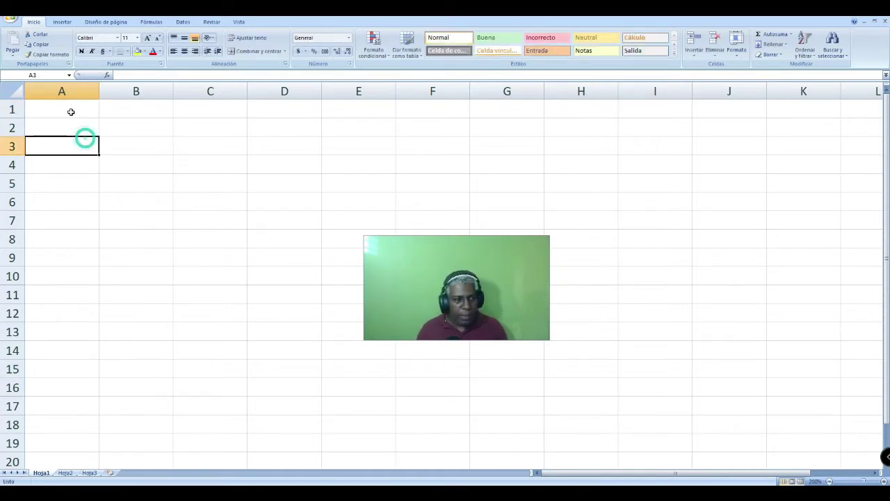
pyautogui.click(71, 108)
pyautogui.write('P')
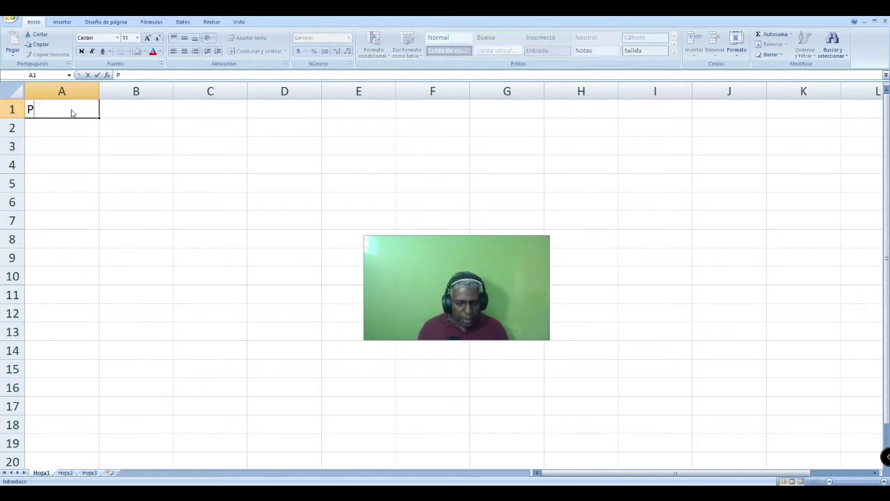
pyautogui.write('ais')
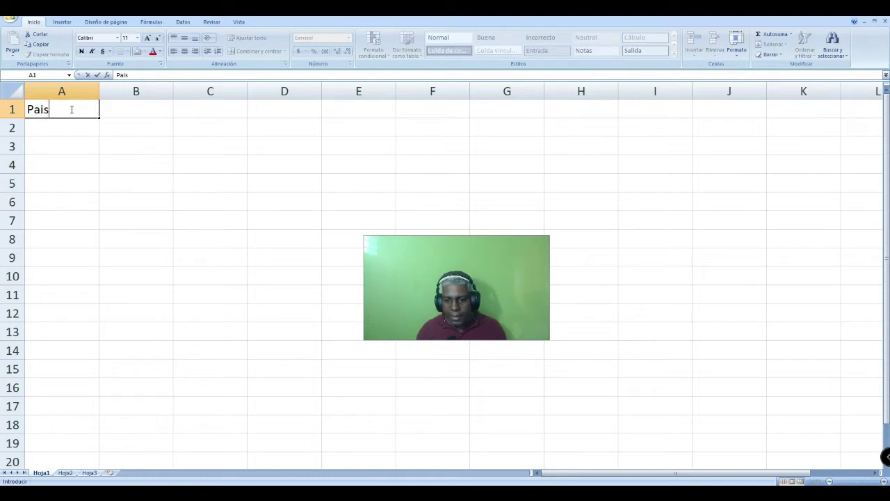
pyautogui.press('Tab')
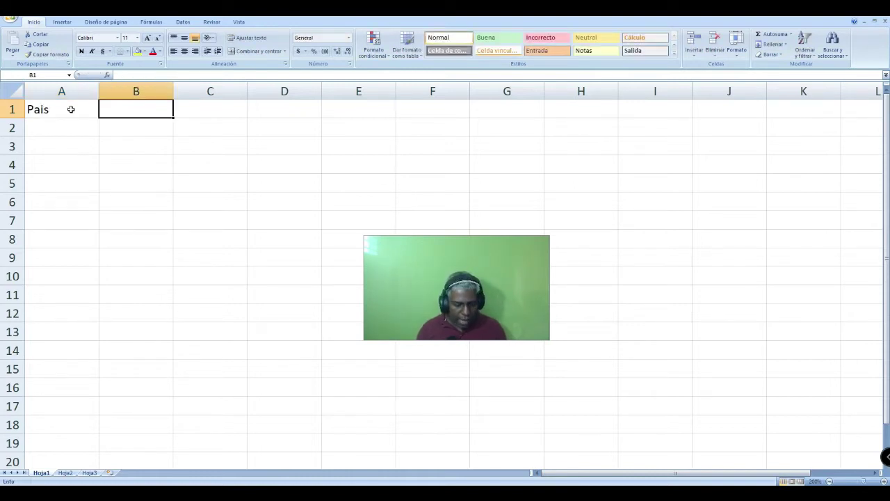
pyautogui.write('Ventas')
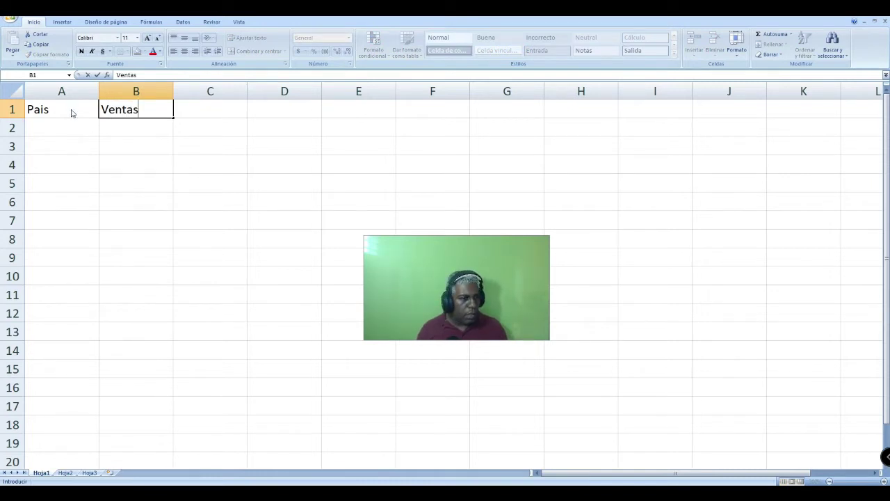
pyautogui.press('Tab')
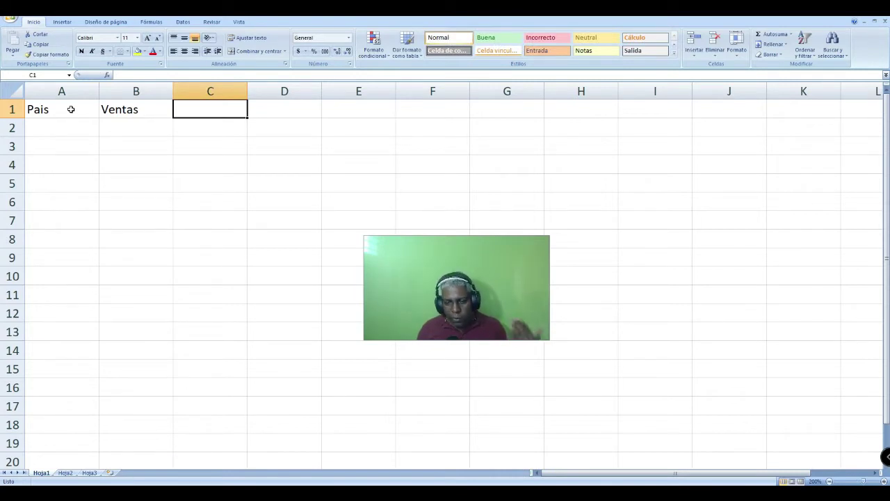
# Step: Enter the headings Forma Pago in C1 and Categoria in D1
pyautogui.write('Forma ')
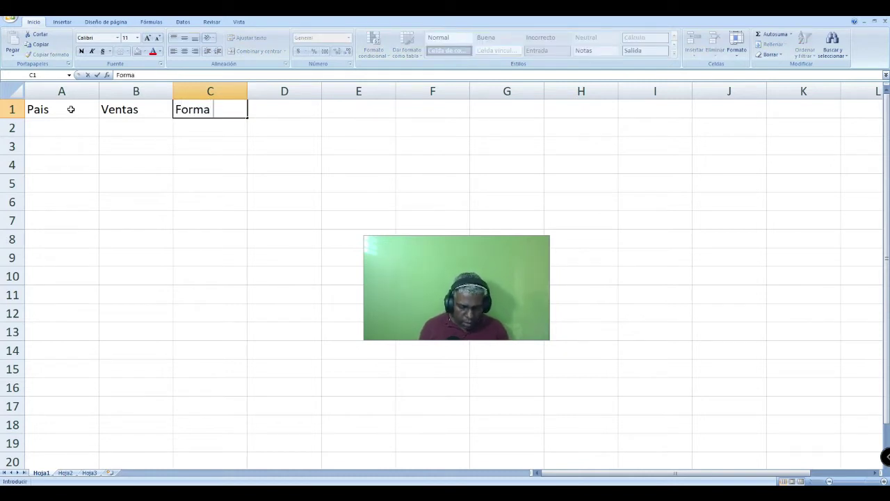
pyautogui.write('Pago')
pyautogui.press('Return')
pyautogui.press('Up')
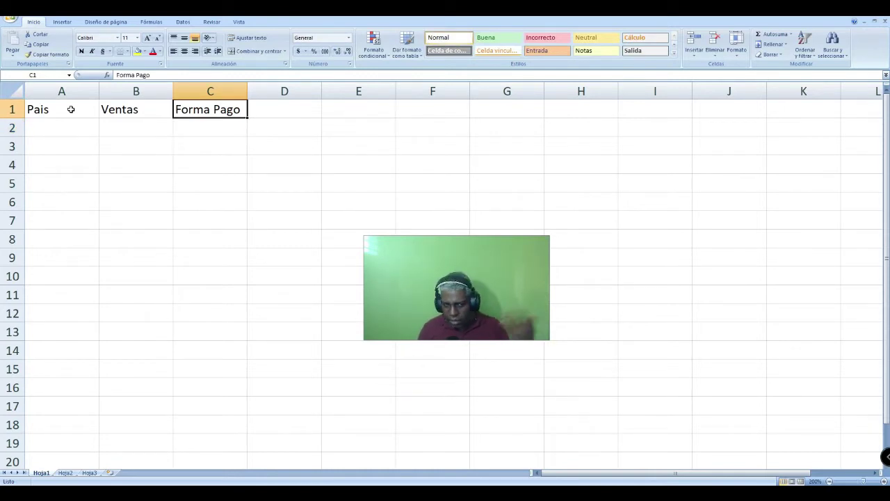
pyautogui.press('Left')
pyautogui.press('Left')
pyautogui.press('Right')
pyautogui.press('Right')
pyautogui.press('Right')
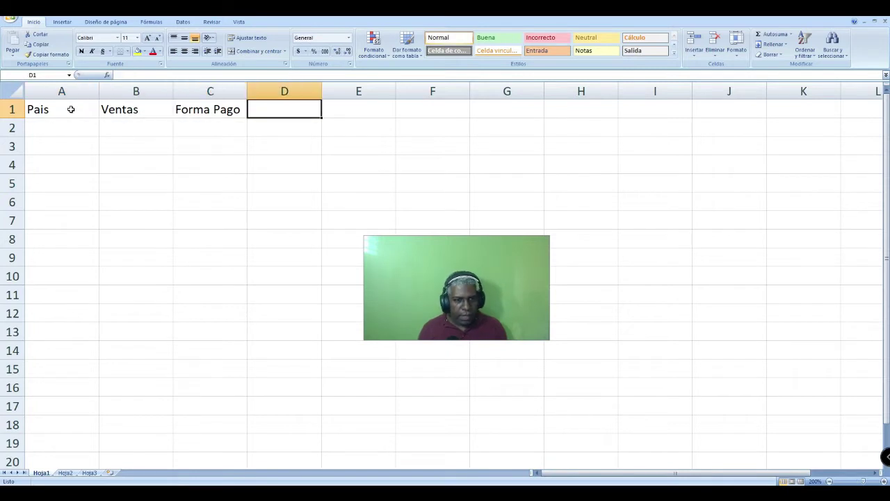
pyautogui.write('Ca')
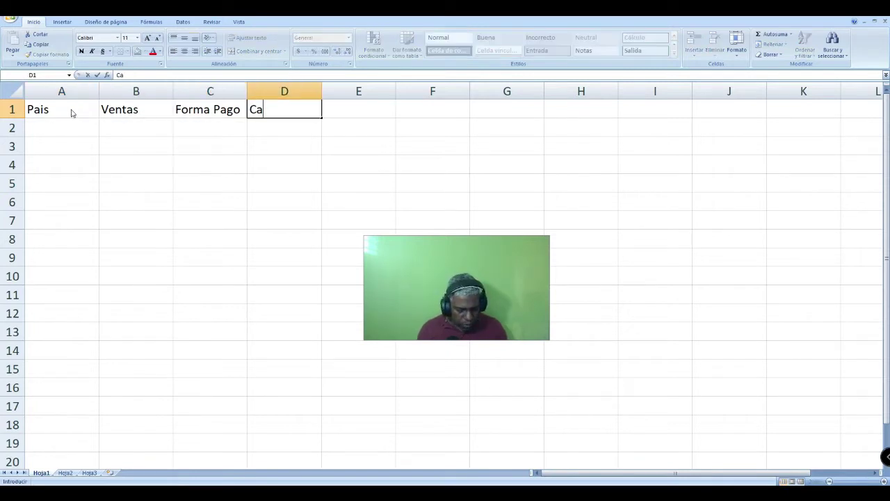
pyautogui.write('tegoria')
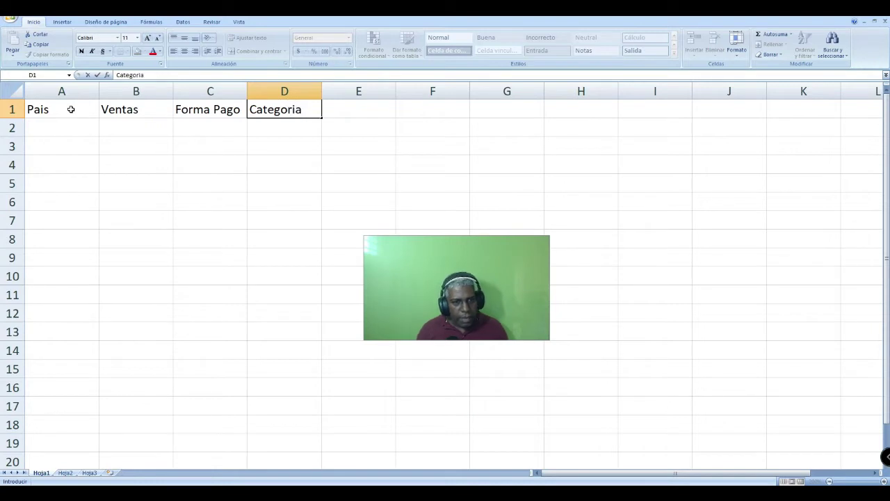
pyautogui.hotkey('ctrl', 'Return')
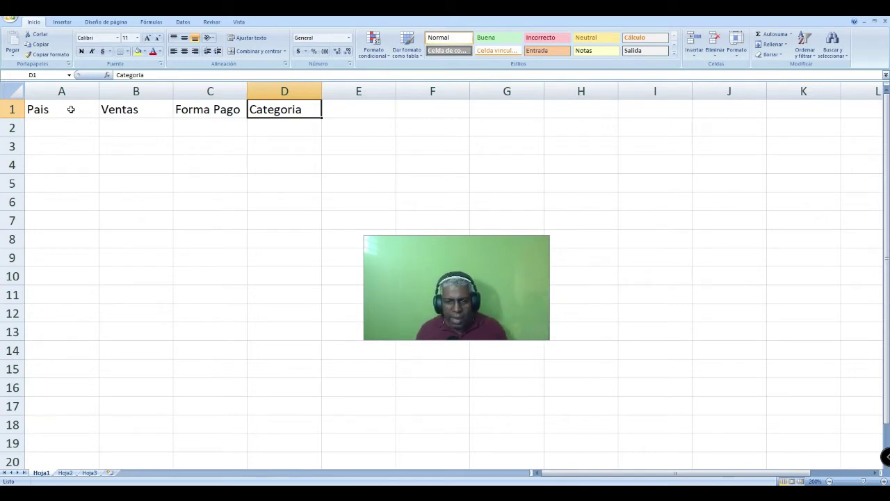
pyautogui.press('Return')
# Step: Fill row 2 with Puerto Rico, 25000, Cheque, Electrodomestico
pyautogui.press('Left')
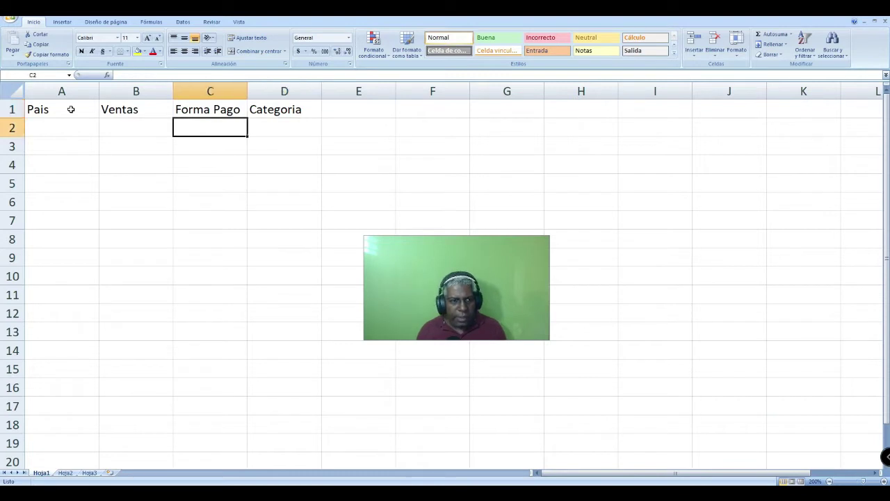
pyautogui.press('Left')
pyautogui.press('Left')
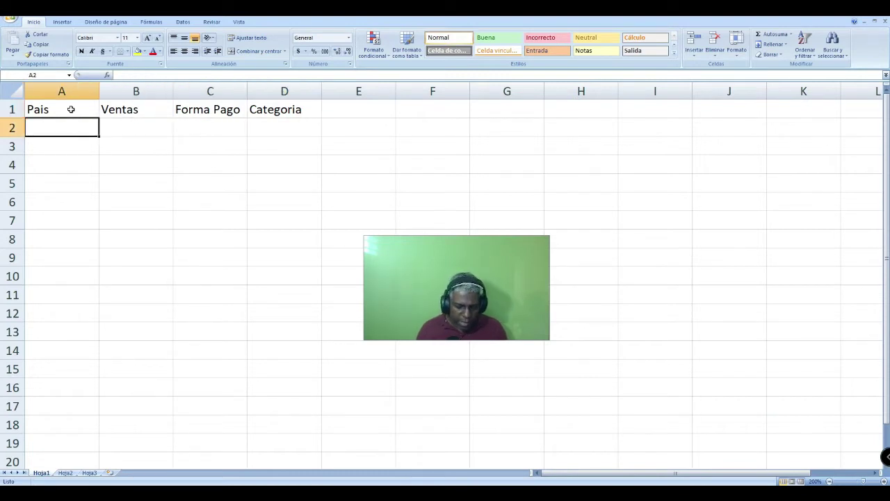
pyautogui.write('Puer')
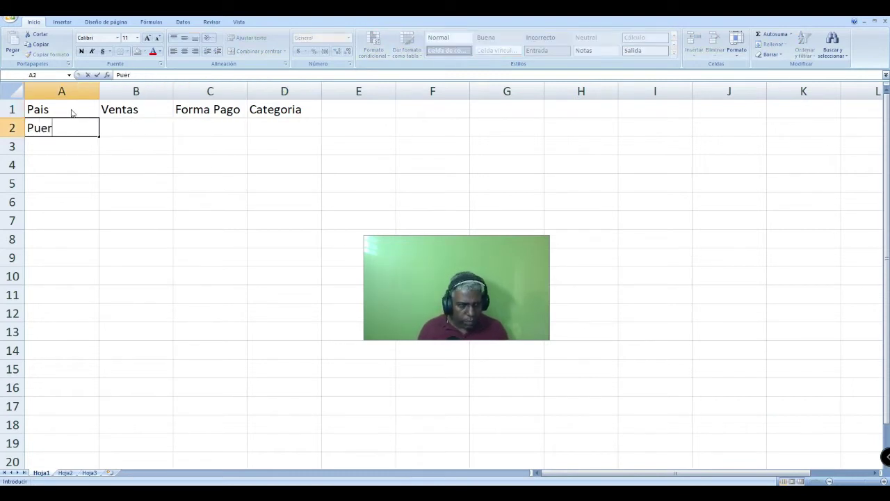
pyautogui.write('to Rico')
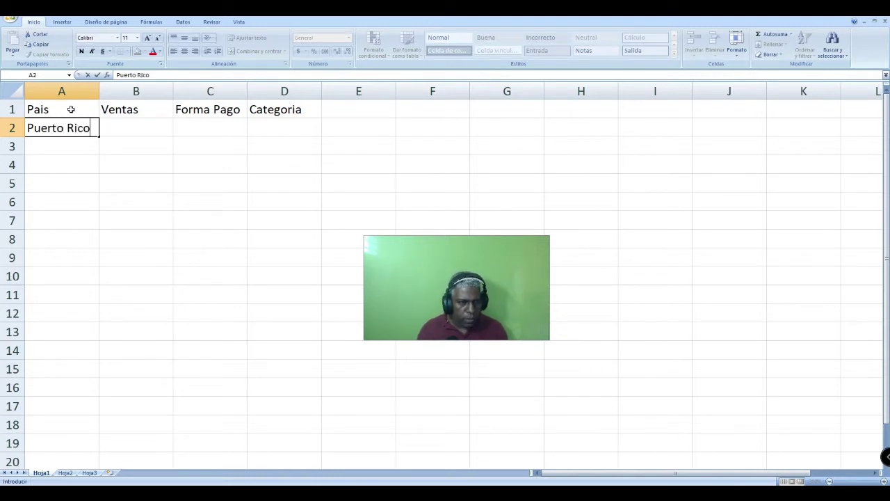
pyautogui.press('Tab')
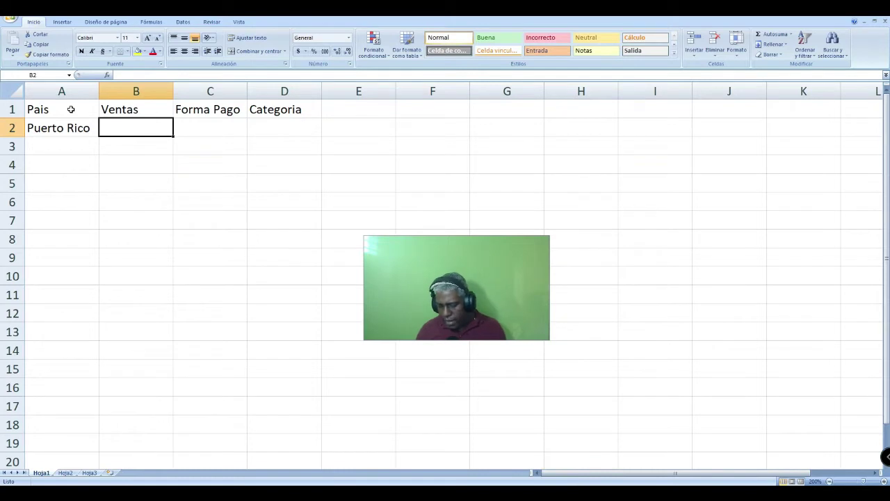
pyautogui.write('25000')
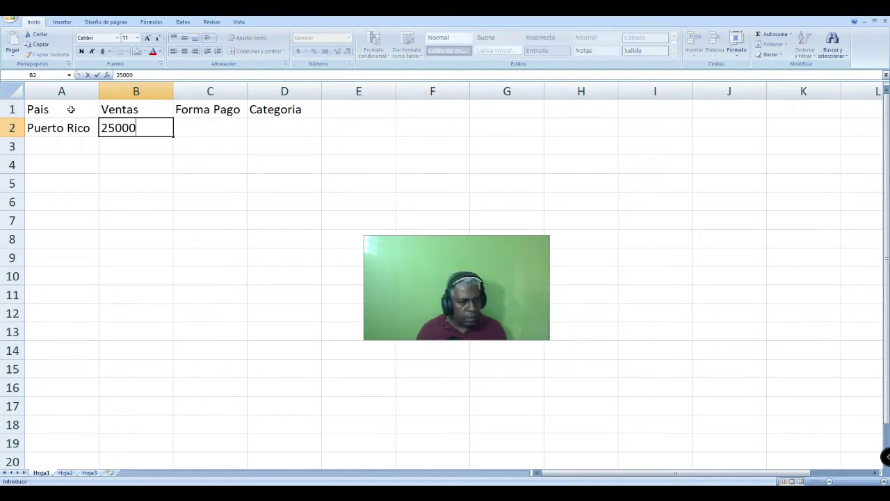
pyautogui.press('Tab')
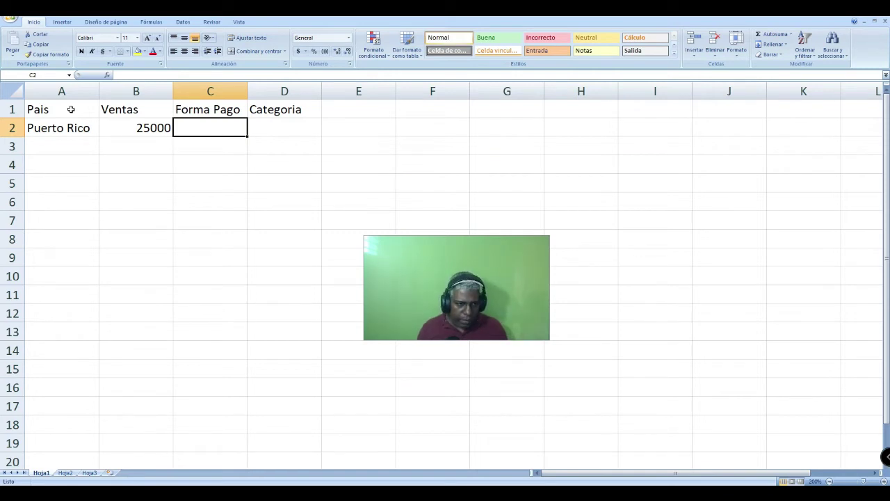
pyautogui.write('C')
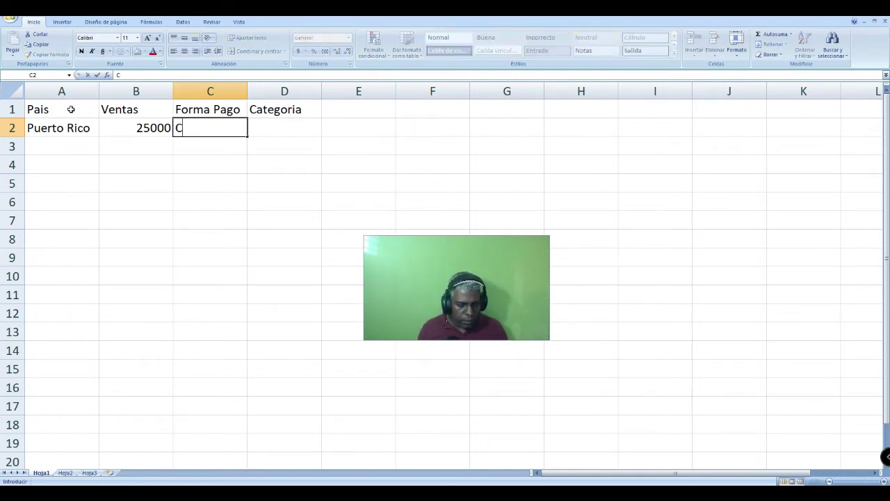
pyautogui.write('heque')
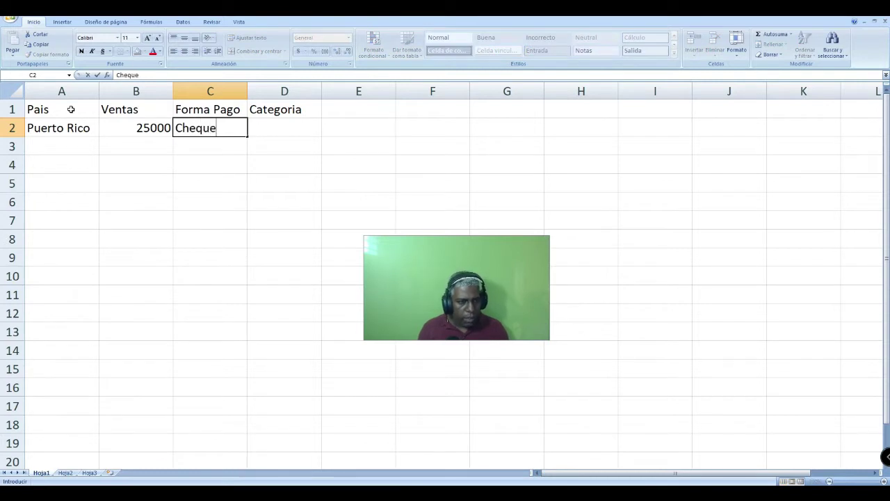
pyautogui.press('Tab')
pyautogui.write('Electrodo')
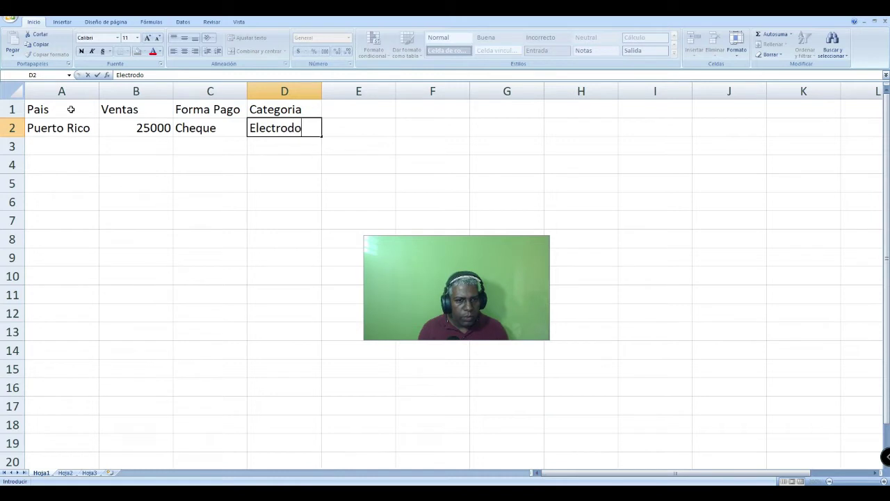
pyautogui.write('mestico')
pyautogui.press('Return')
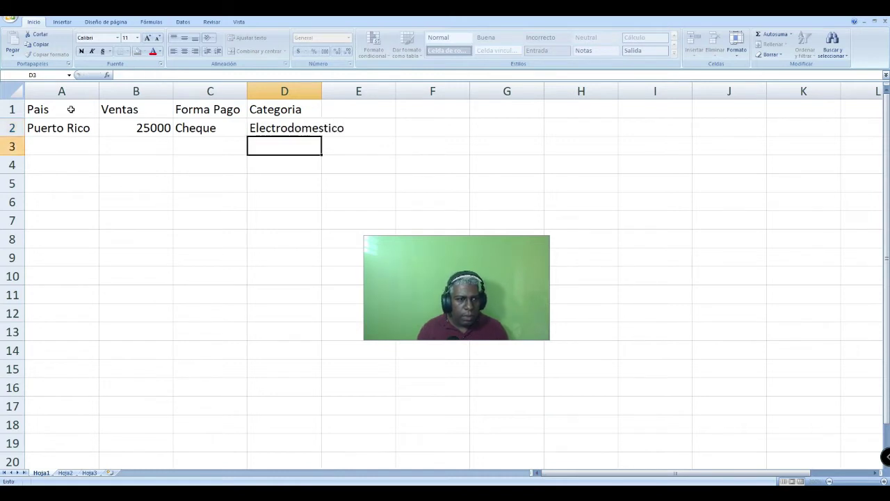
# Step: Fill row 3 with Puerto Rico, 10000, Efectivo, Comestibles, copying the country from A2
pyautogui.press('Left')
pyautogui.press('Left')
pyautogui.press('Left')
pyautogui.press('Up')
pyautogui.hotkey('ctrl', 'c')
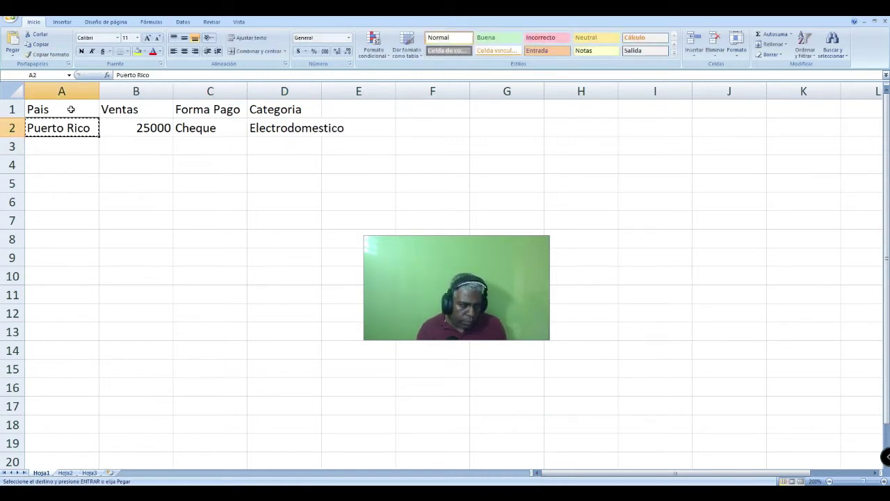
pyautogui.press('Down')
pyautogui.press('Return')
pyautogui.press('Right')
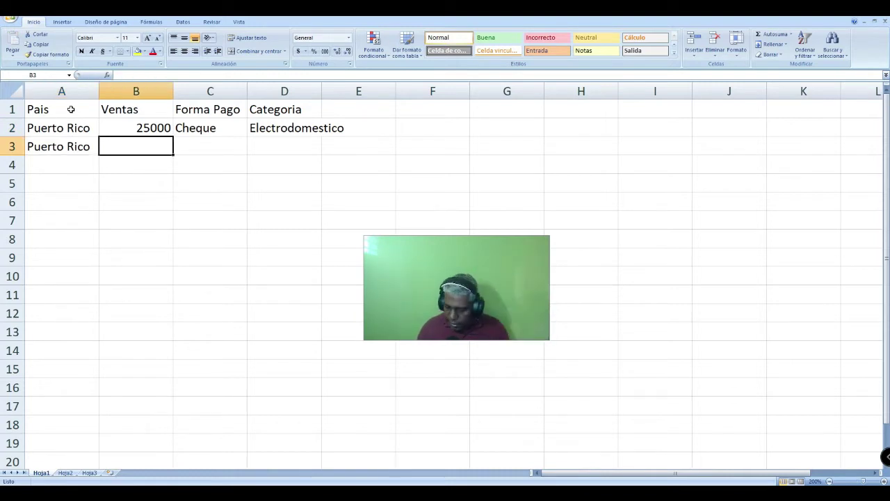
pyautogui.write('10000')
pyautogui.press('Return')
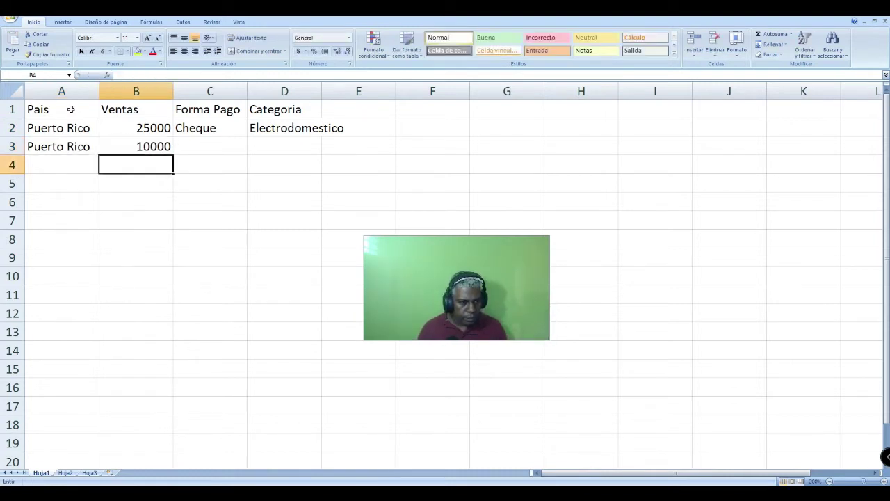
pyautogui.press('Up')
pyautogui.press('Right')
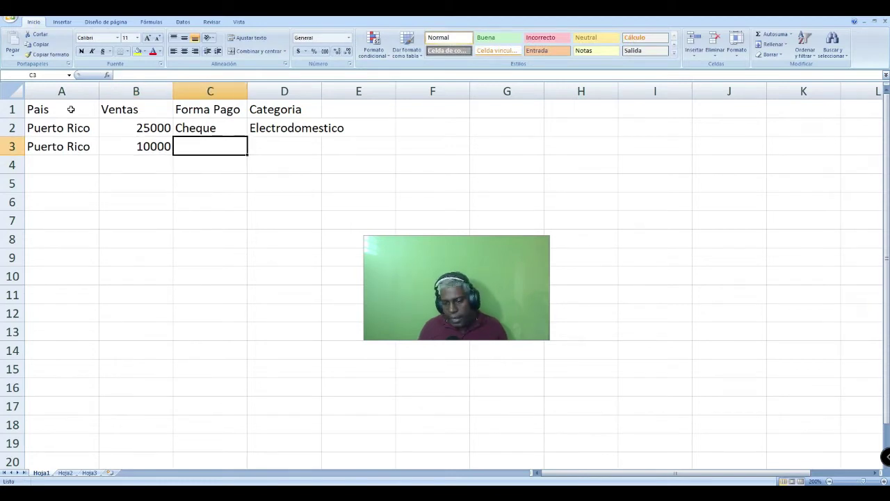
pyautogui.write('Efect')
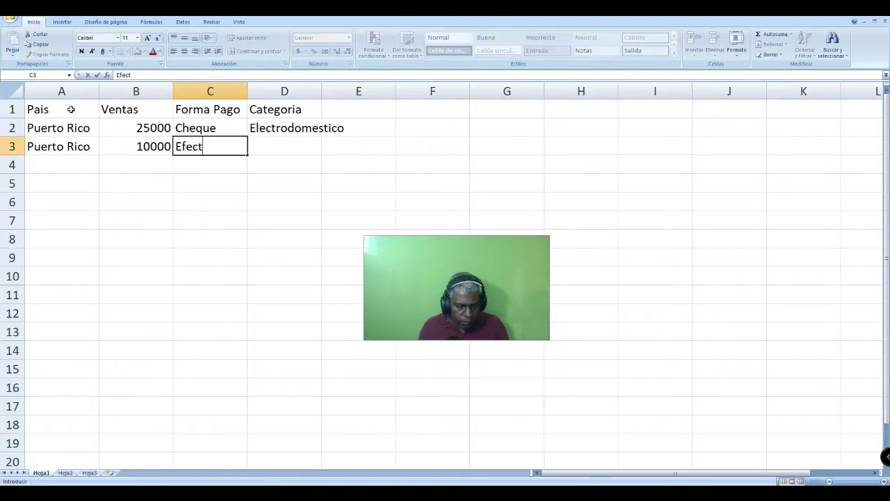
pyautogui.write('ivo')
pyautogui.press('Right')
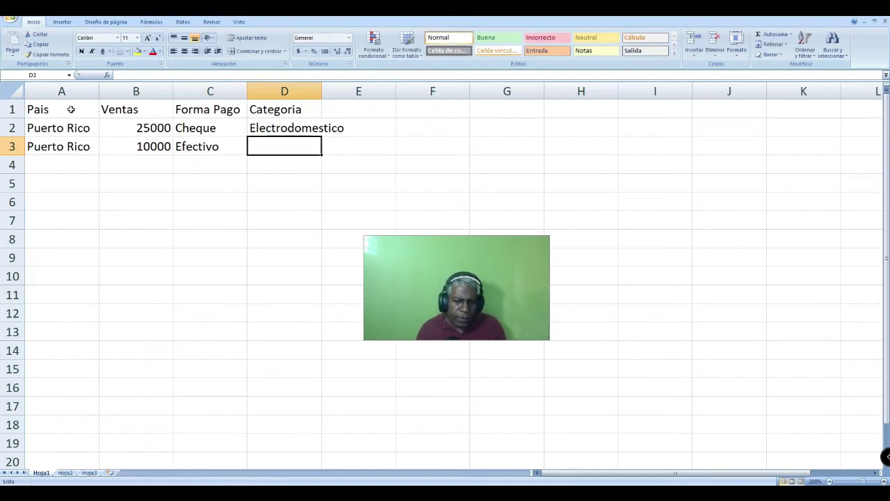
pyautogui.write('Comes')
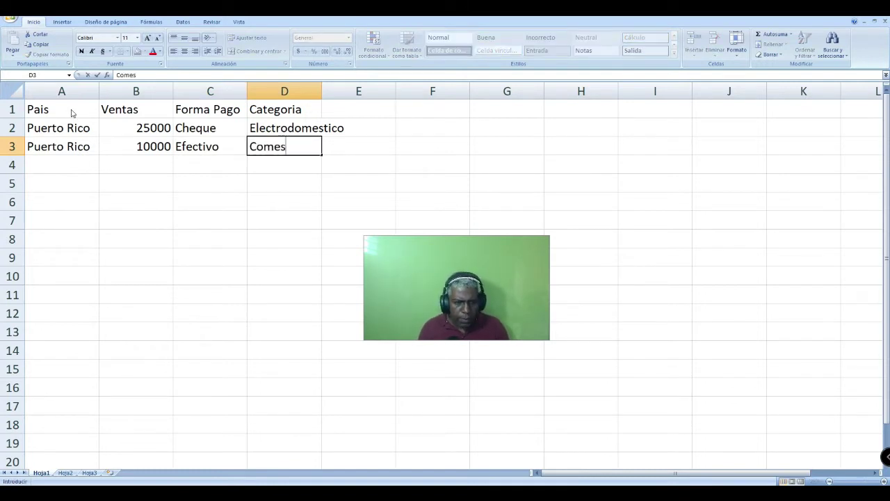
pyautogui.write('tibles')
pyautogui.press('Return')
# Step: Fill row 4 with Puerto Rico, 5000, Tranferencia, Electrodomestico
pyautogui.press('Left')
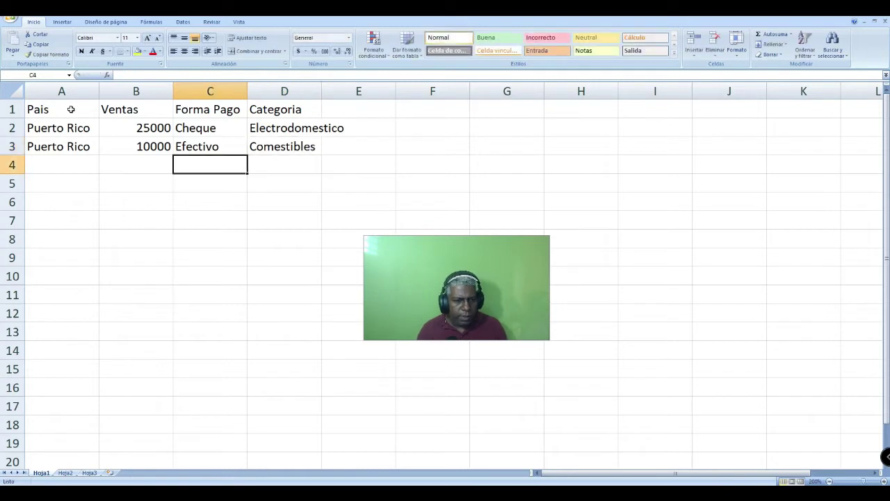
pyautogui.press('Left')
pyautogui.press('Left')
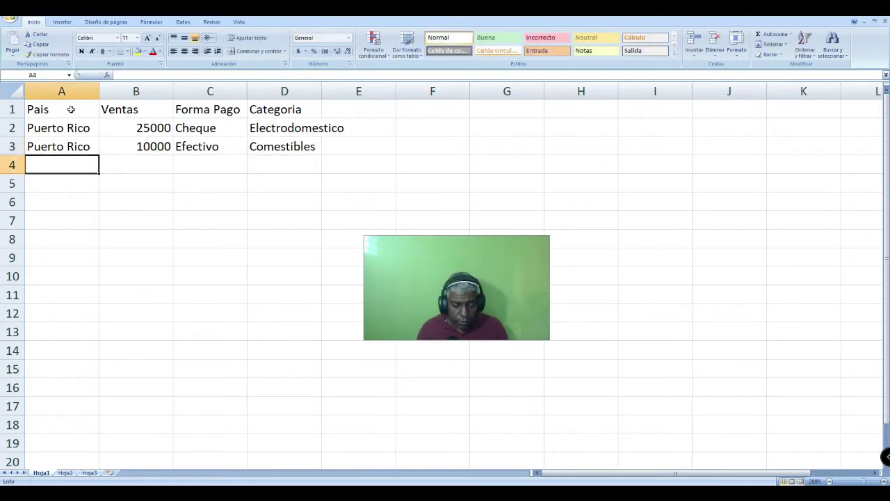
pyautogui.press('Up')
pyautogui.hotkey('ctrl', 'c')
pyautogui.press('Down')
pyautogui.press('Return')
pyautogui.press('Tab')
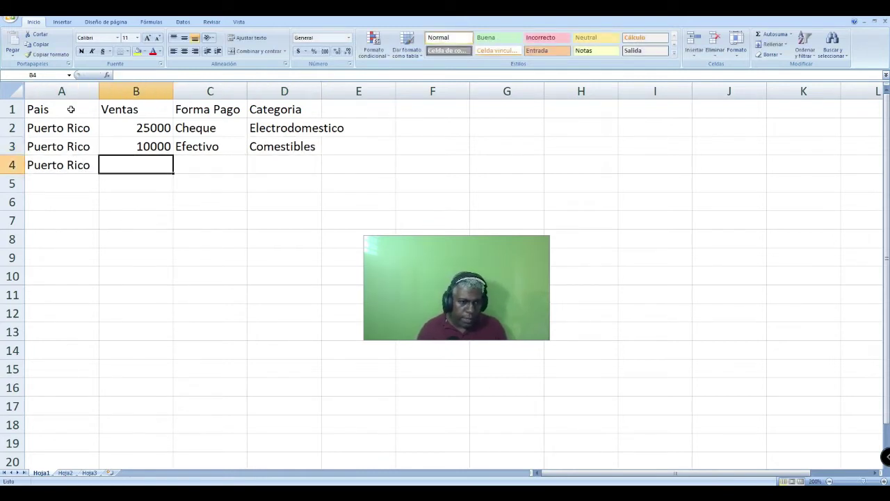
pyautogui.write('5000')
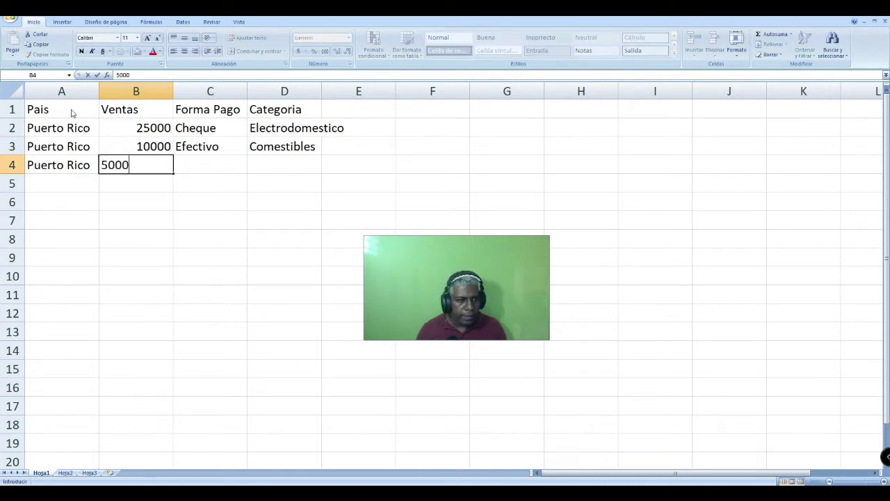
pyautogui.press('Tab')
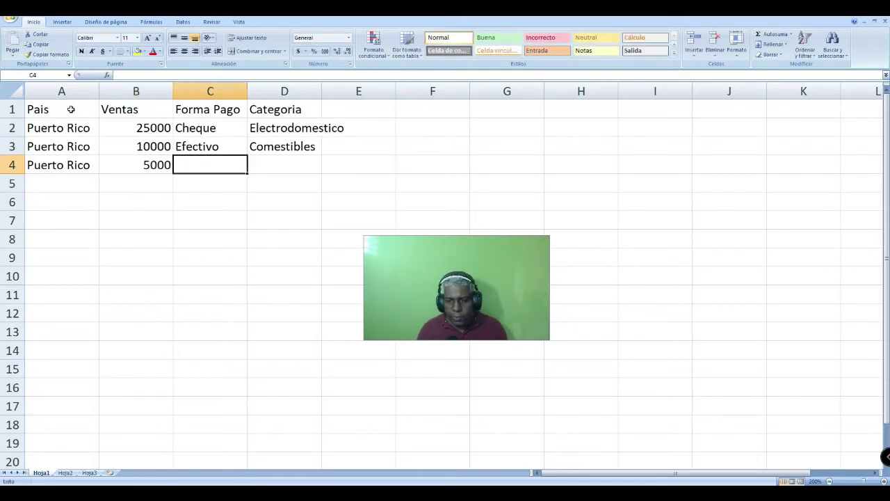
pyautogui.write('T')
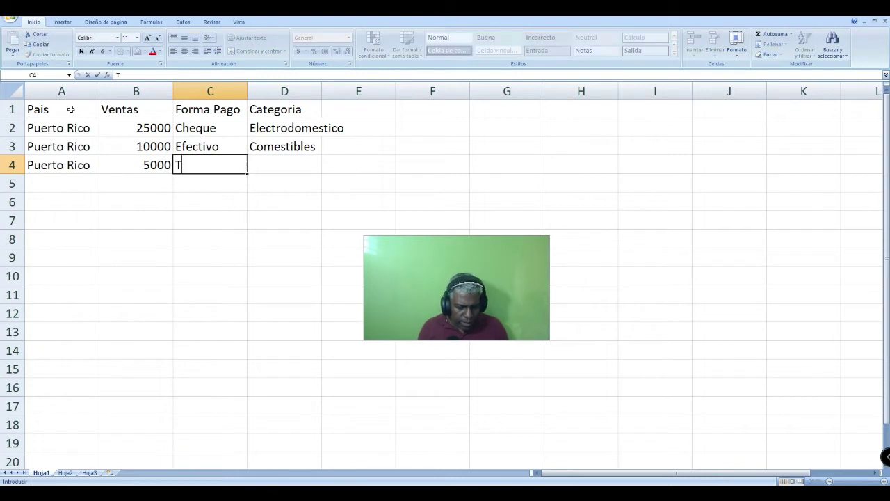
pyautogui.write('ranfere')
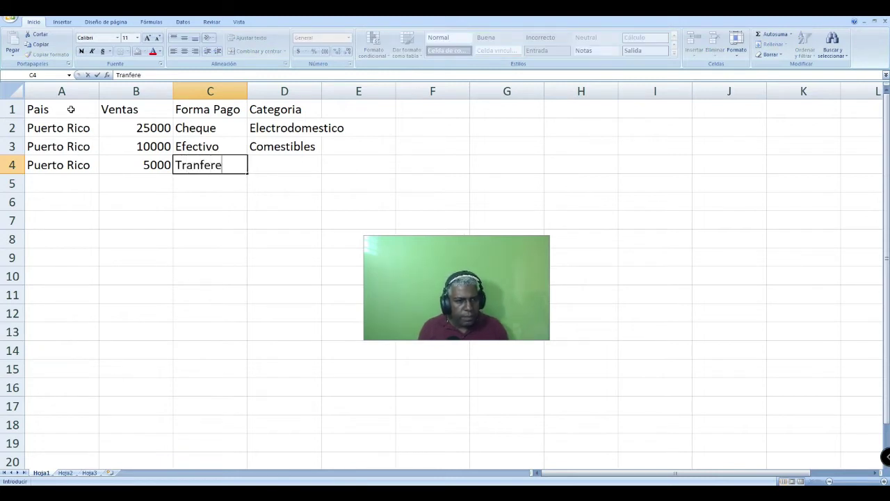
pyautogui.write('ncia')
pyautogui.press('Tab')
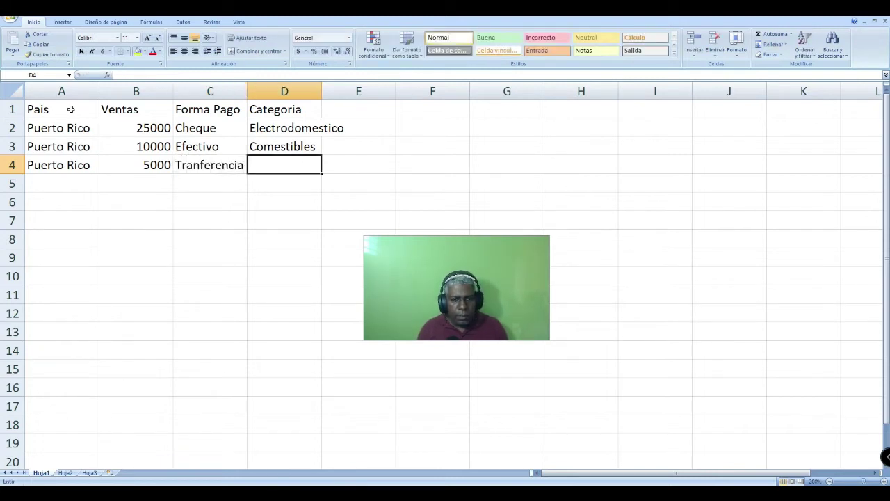
pyautogui.write('E')
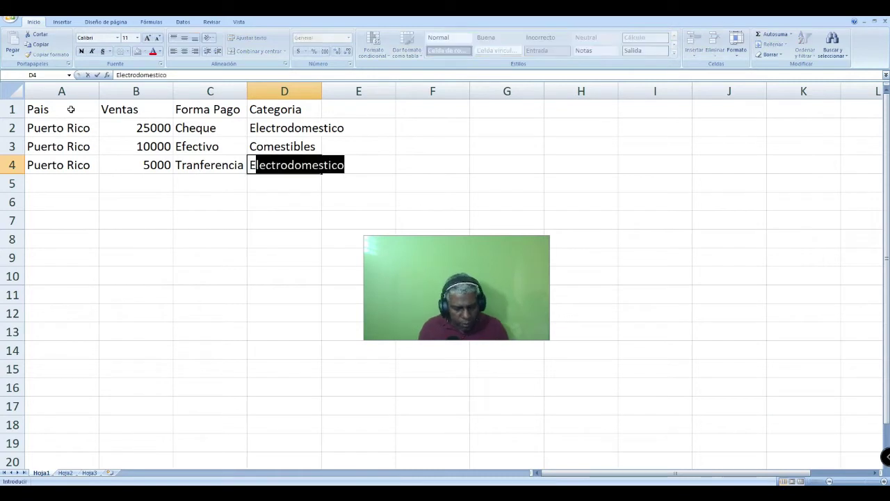
pyautogui.write('le')
pyautogui.press('Return')
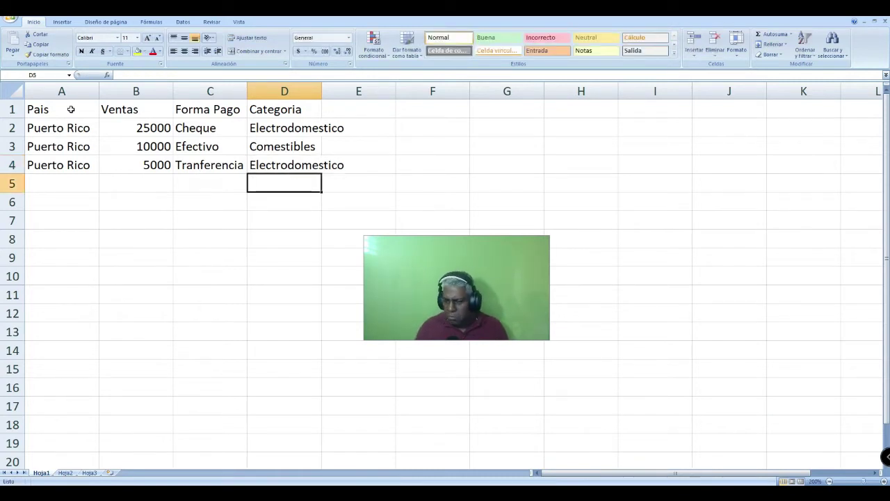
# Step: Autofit columns D, C and B, widen column B further, then move to cell A5
pyautogui.doubleClick(321, 91)
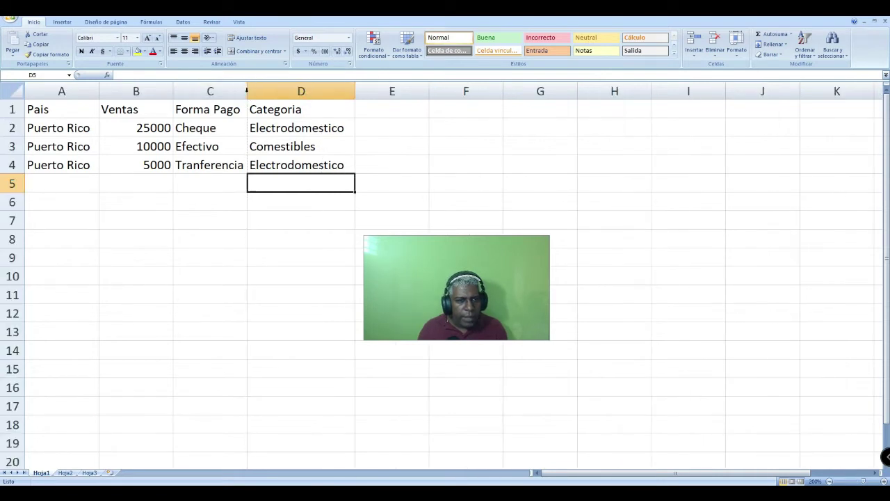
pyautogui.doubleClick(246, 91)
pyautogui.doubleClick(173, 91)
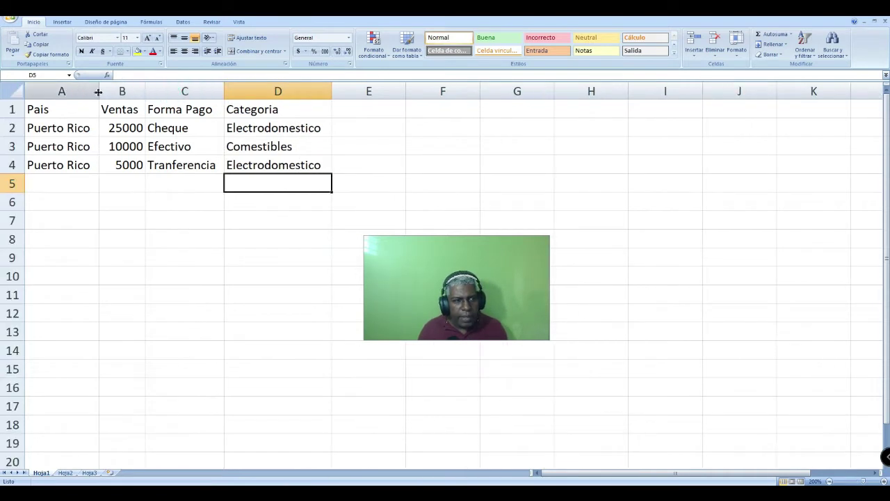
pyautogui.moveTo(145, 91); pyautogui.dragTo(194, 91)
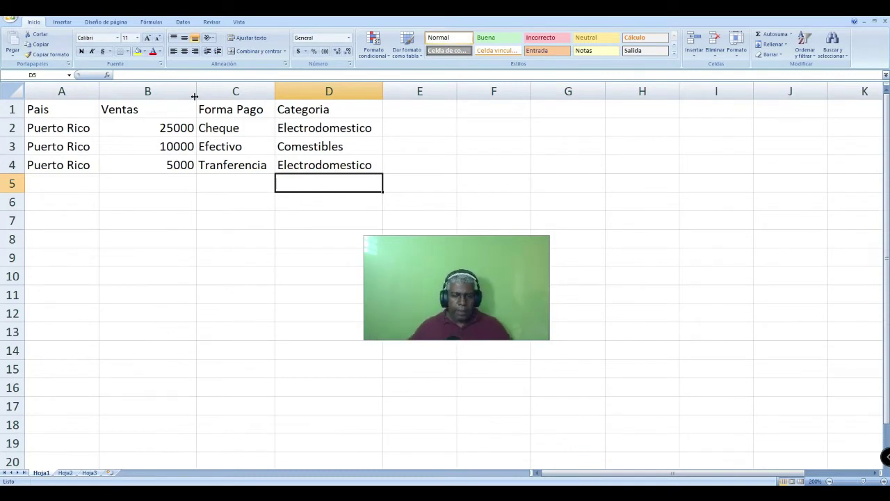
pyautogui.click(48, 110)
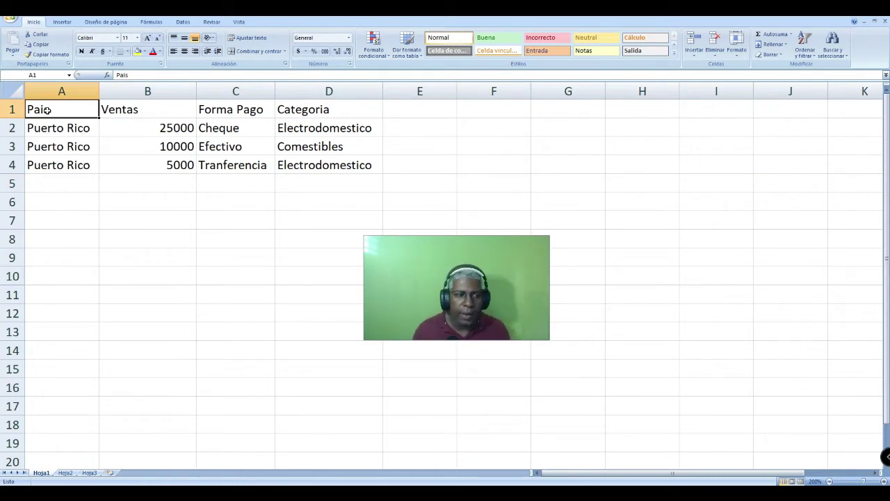
pyautogui.click(146, 110)
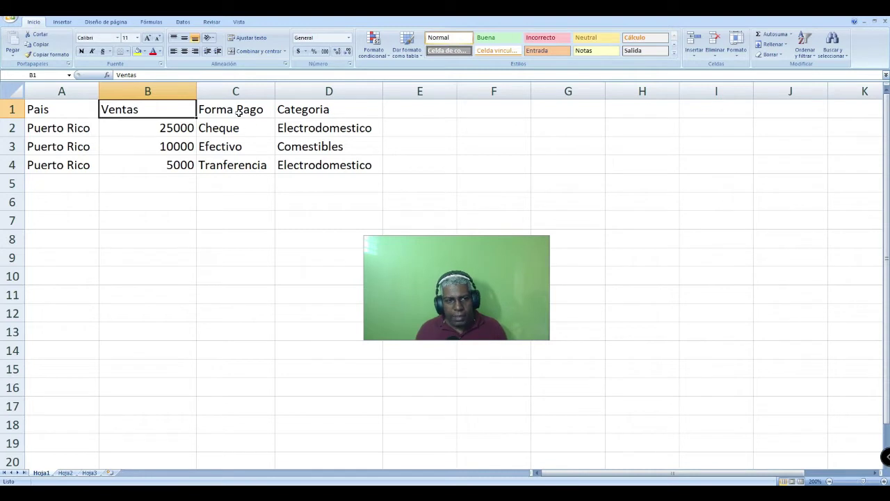
pyautogui.moveTo(238, 111); pyautogui.dragTo(232, 167)
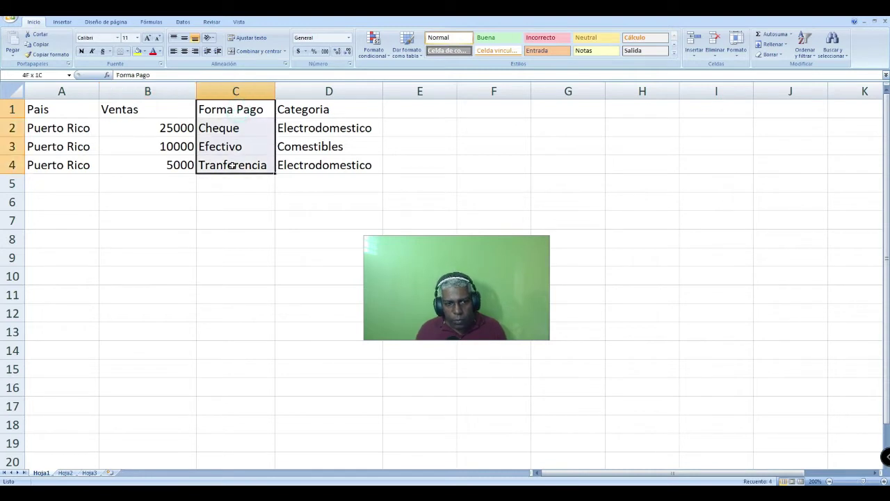
pyautogui.click(238, 233)
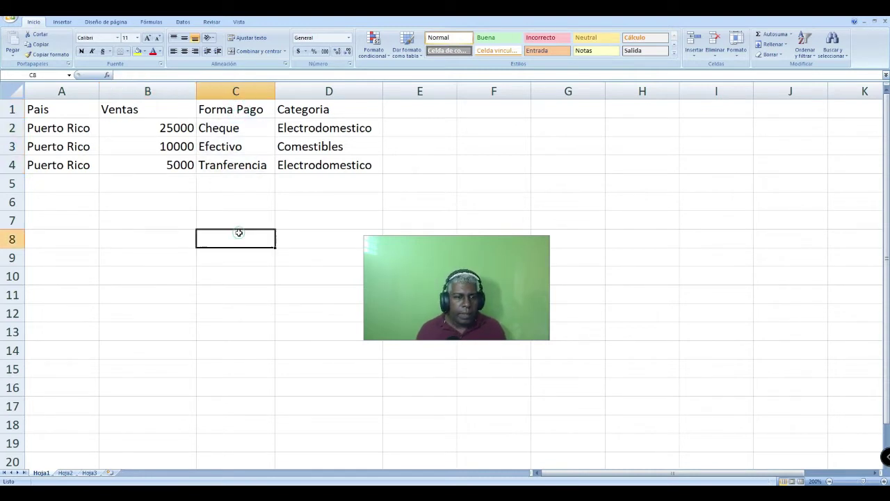
pyautogui.click(61, 183)
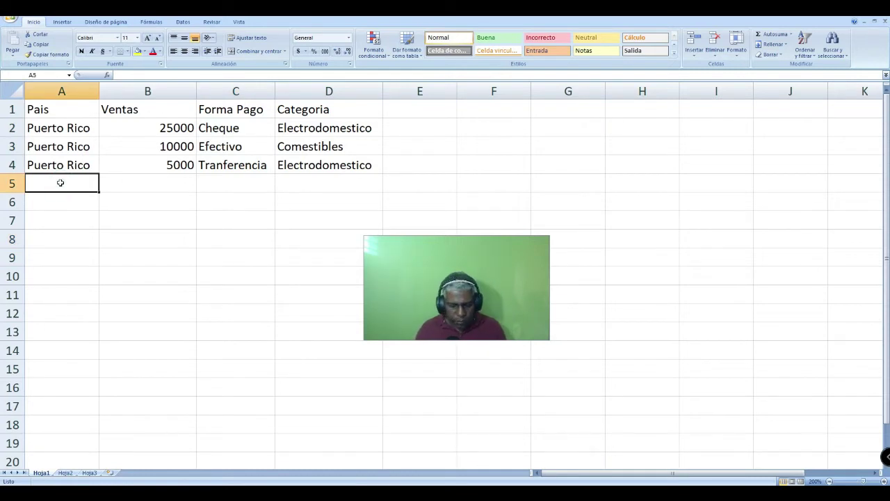
# Step: Fill row 5 with Peru, 2000, Efectivo, Bebidas
pyautogui.write('Peru')
pyautogui.press('Tab')
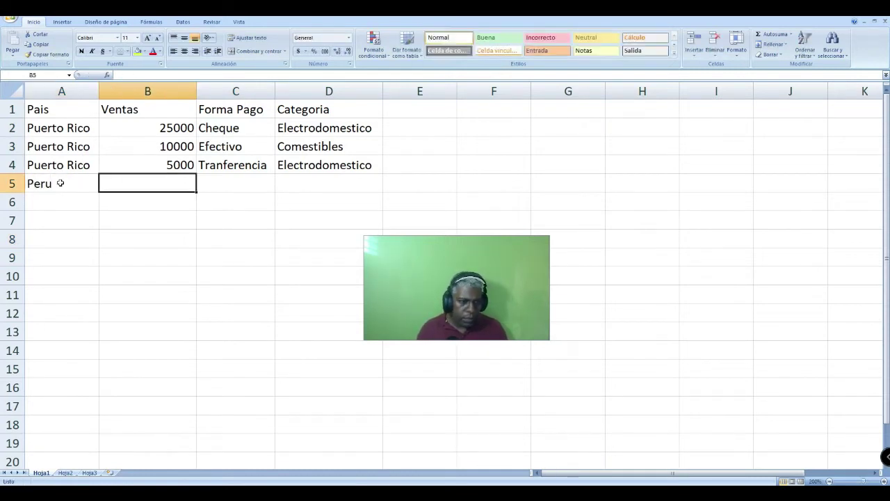
pyautogui.write('2000')
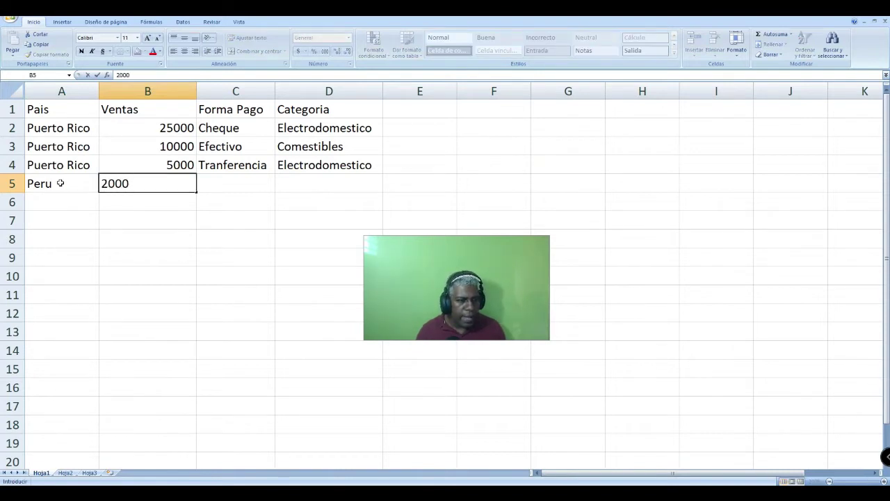
pyautogui.press('Tab')
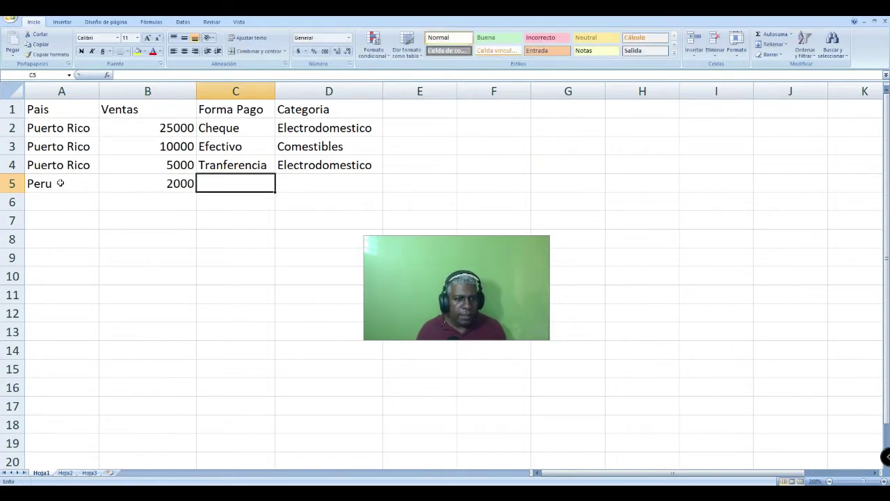
pyautogui.press('Up')
pyautogui.press('Up')
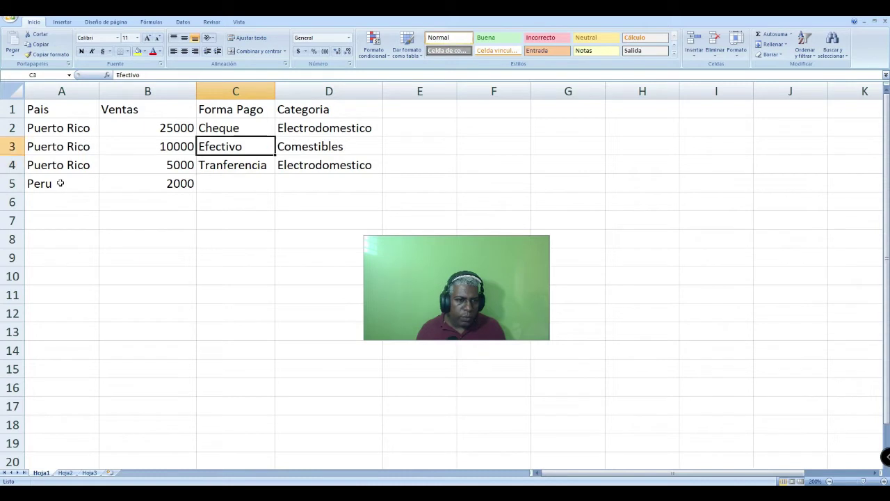
pyautogui.hotkey('ctrl', 'c')
pyautogui.press('Down')
pyautogui.press('Down')
pyautogui.press('Return')
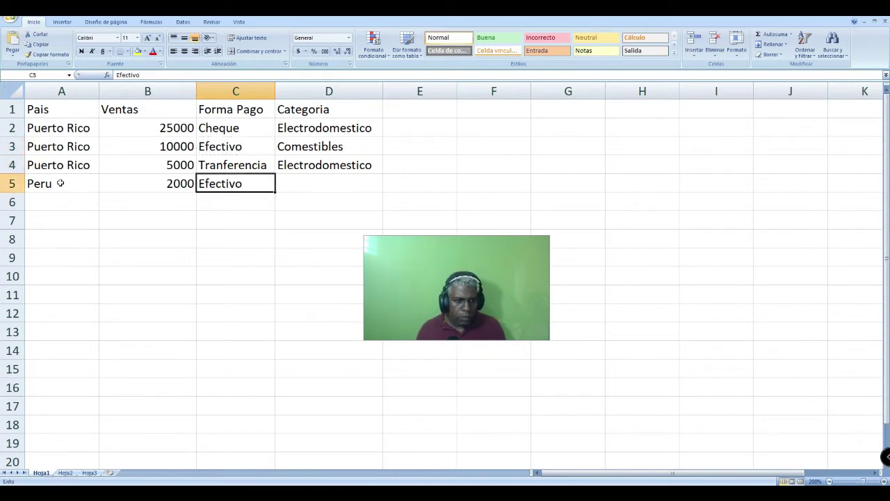
pyautogui.press('Tab')
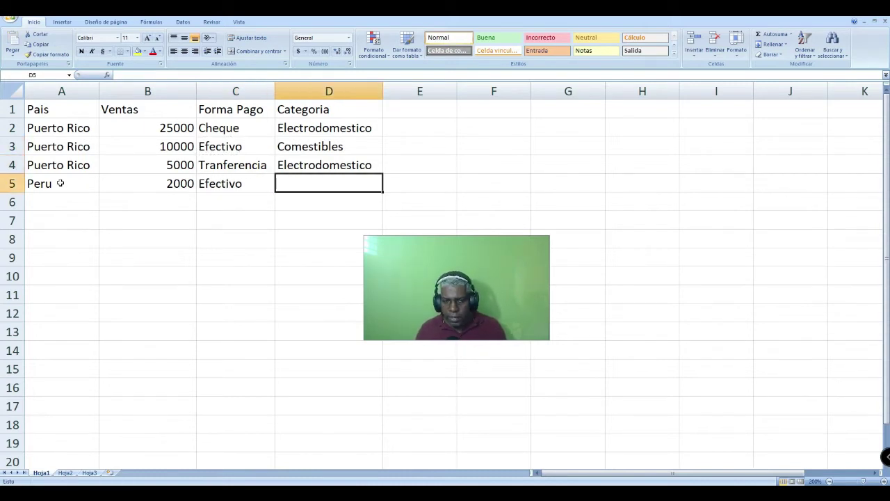
pyautogui.write('Bebid')
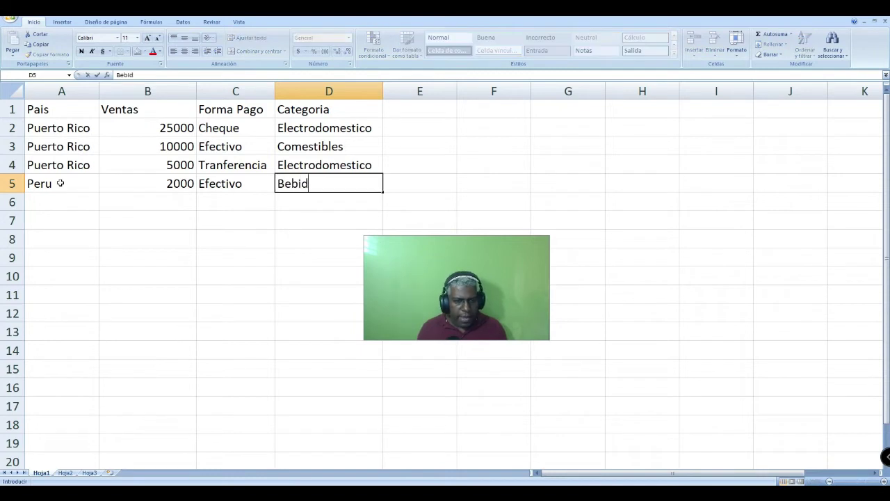
pyautogui.press('Return')
pyautogui.press('Left')
pyautogui.press('Left')
pyautogui.press('Left')
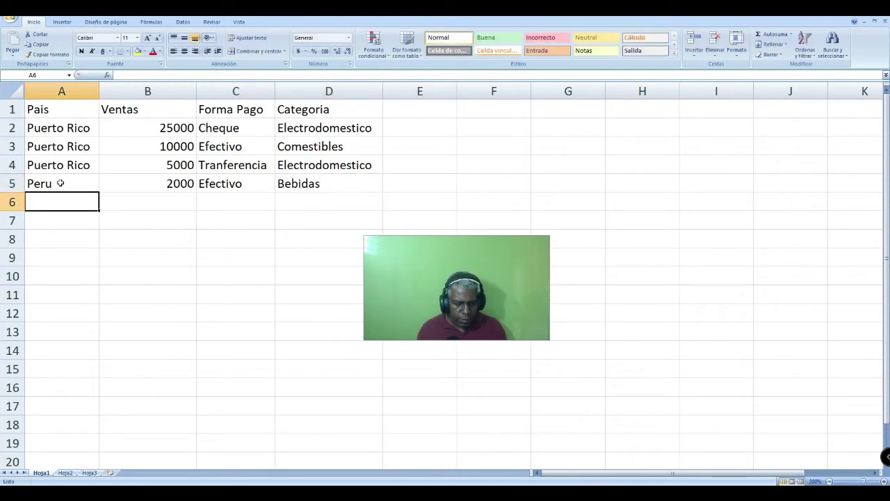
# Step: Fill row 6 with Peru, 60000, Tranferencia, Electrodomestico using AutoComplete
pyautogui.write('pe')
pyautogui.press('Return')
pyautogui.press('Right')
pyautogui.press('Up')
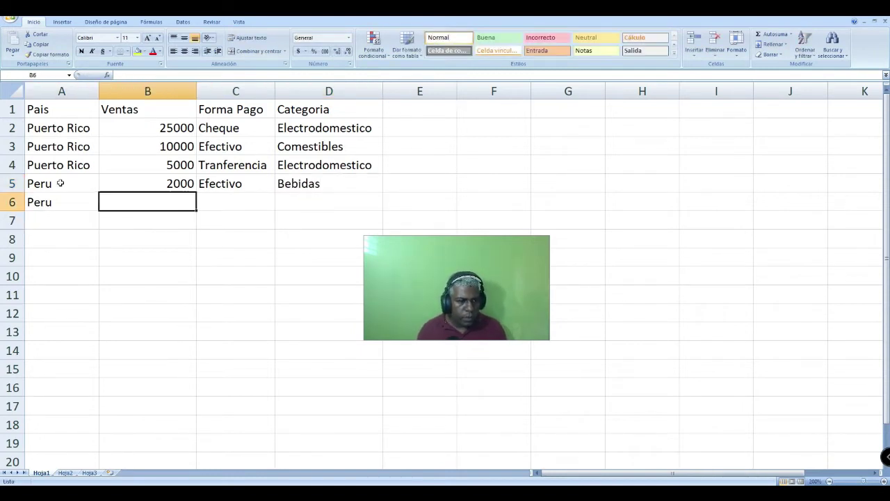
pyautogui.write('60000')
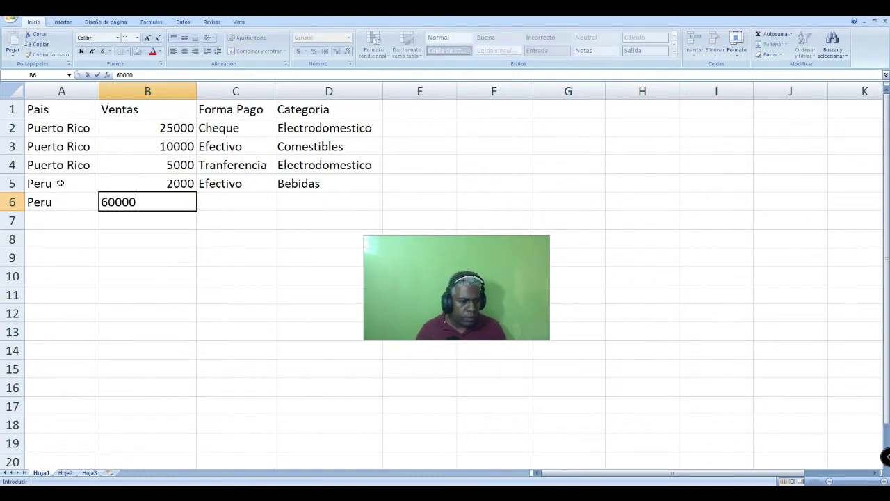
pyautogui.press('Tab')
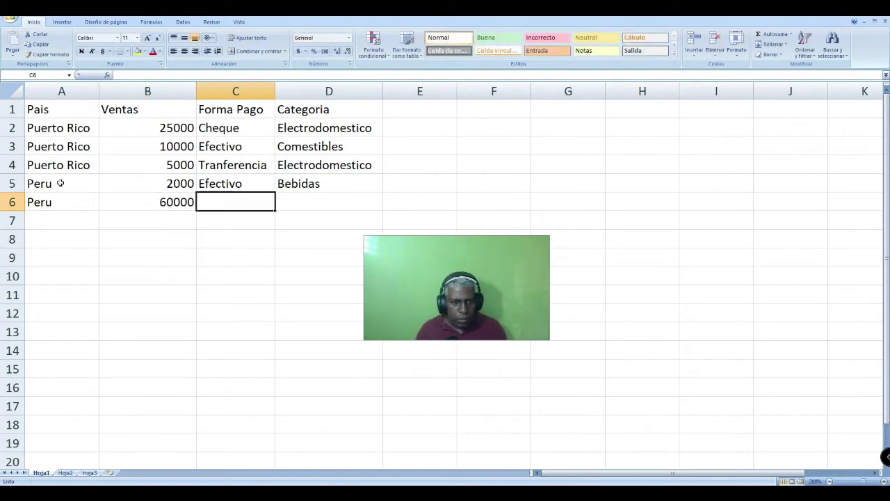
pyautogui.write('T')
pyautogui.press('Tab')
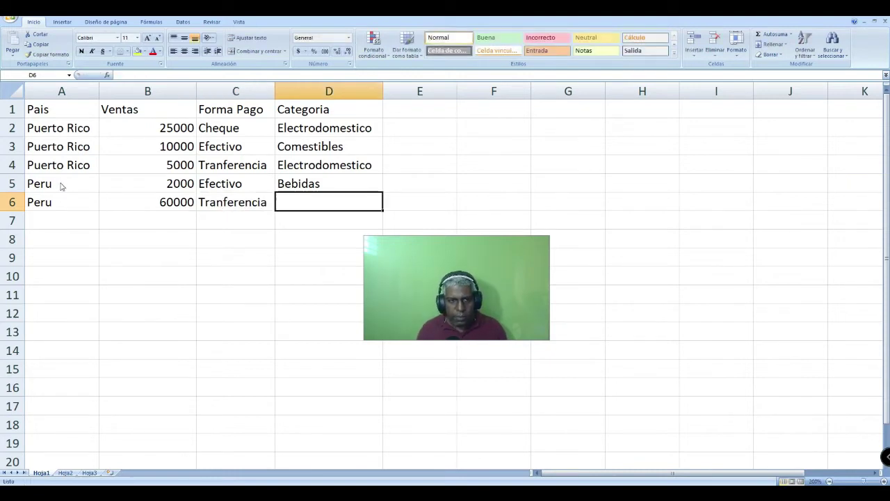
pyautogui.write('Ele')
pyautogui.press('Return')
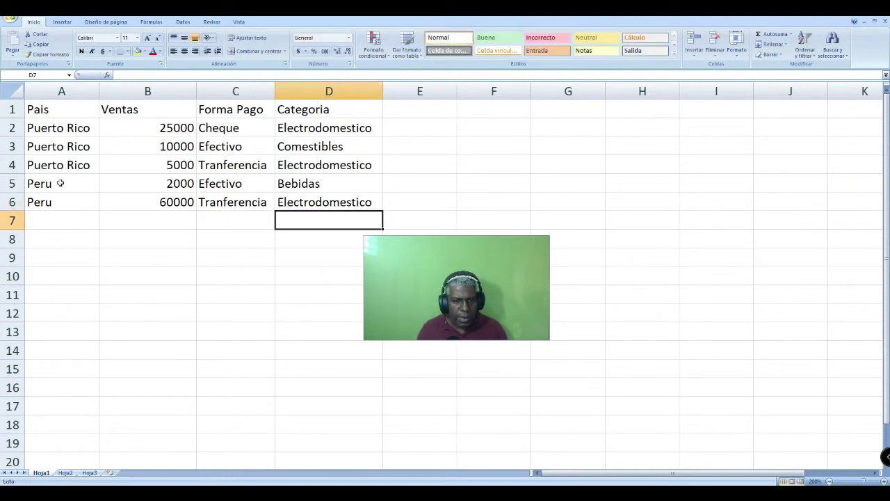
pyautogui.press('Down')
pyautogui.press('Left')
pyautogui.press('Left')
pyautogui.press('Left')
pyautogui.press('Up')
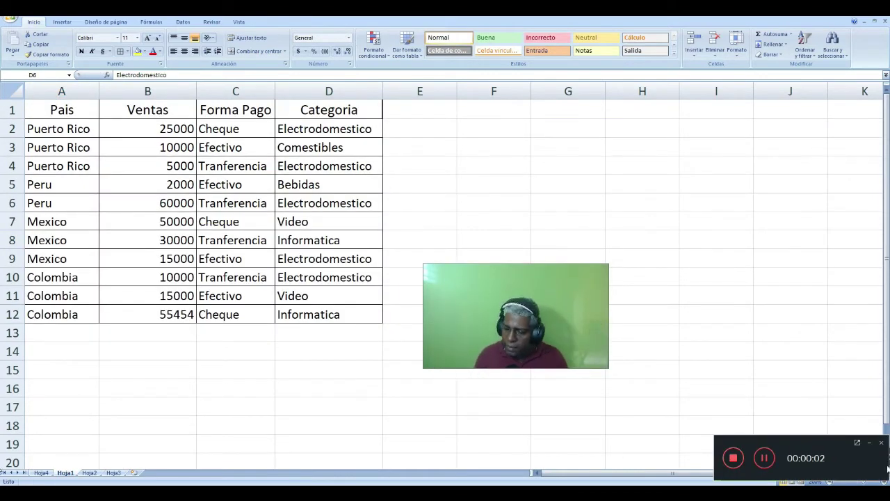
# Step: Make the A1:D1 headers Pais, Ventas, Forma Pago, Categoria bold
pyautogui.click(869, 443)
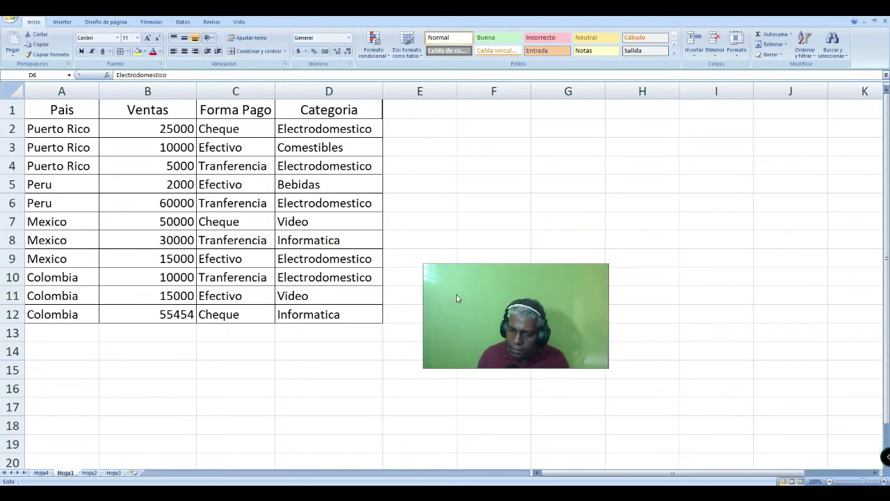
pyautogui.click(177, 158)
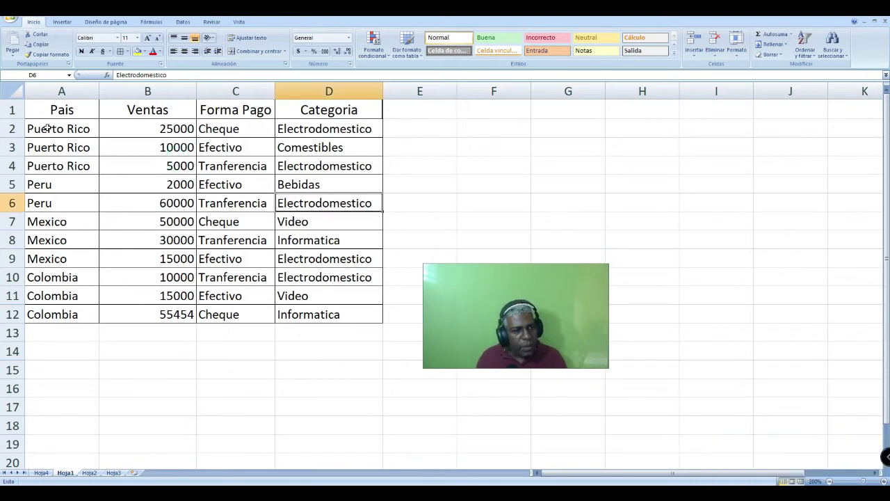
pyautogui.moveTo(48, 128); pyautogui.dragTo(65, 314)
pyautogui.click(200, 165)
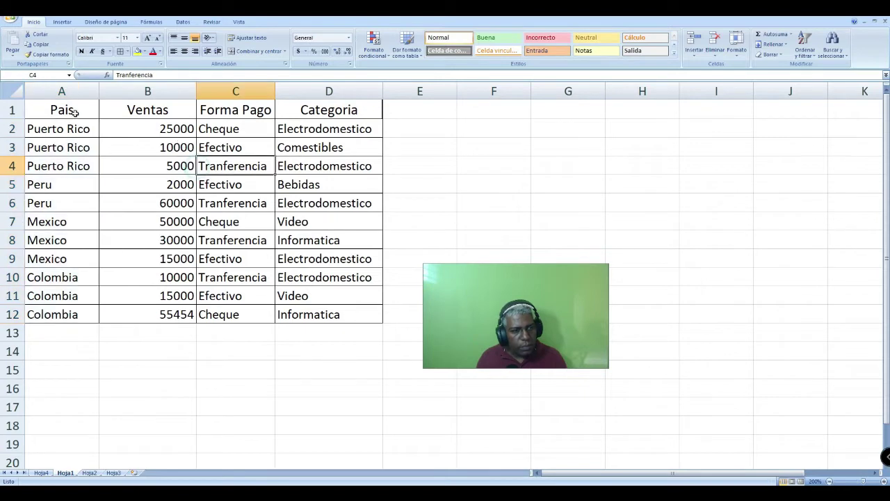
pyautogui.moveTo(55, 110); pyautogui.dragTo(320, 113)
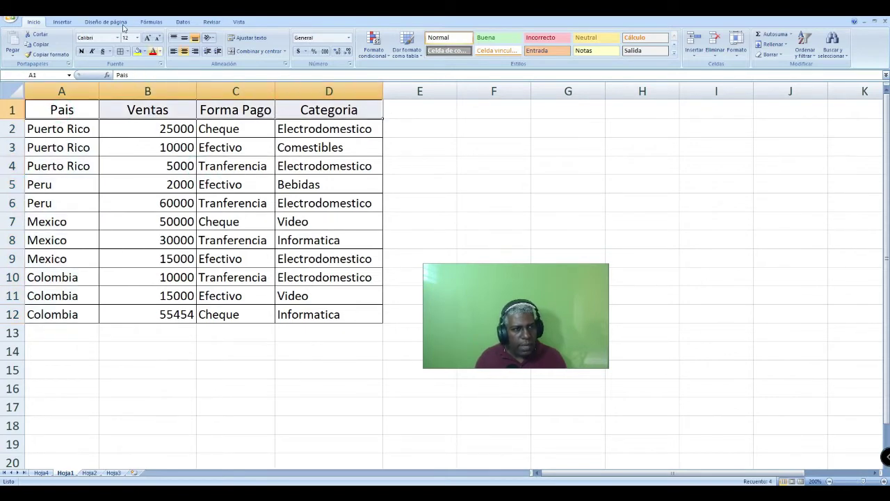
pyautogui.click(80, 51)
pyautogui.click(164, 200)
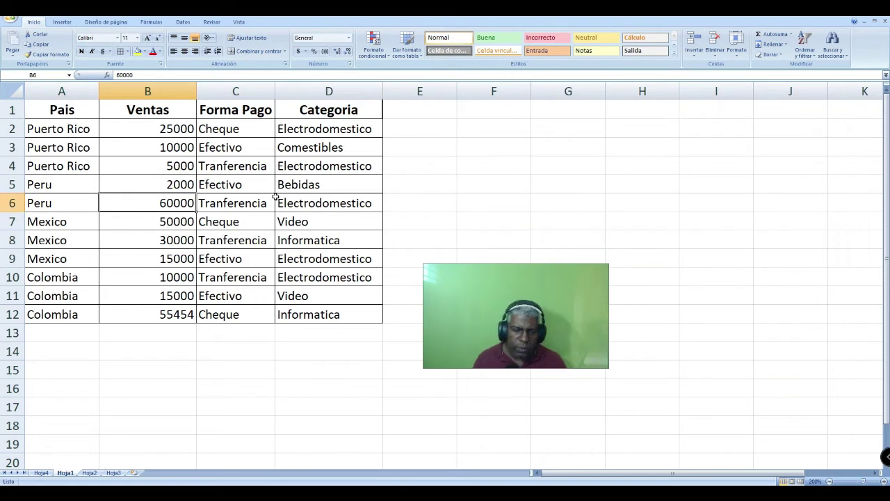
pyautogui.moveTo(508, 325)
pyautogui.mouseDown()
pyautogui.moveTo(543, 276)
pyautogui.moveTo(684, 310)
pyautogui.mouseUp()
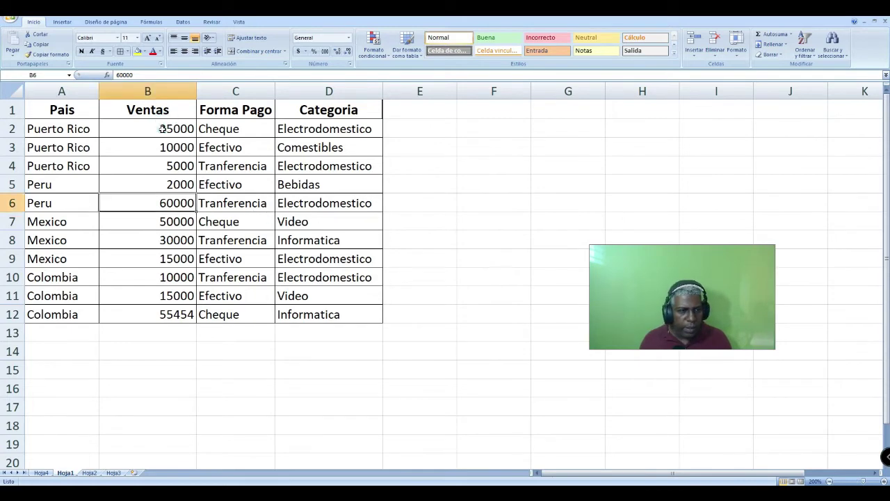
# Step: Apply the dollar Accounting format to the Ventas amounts in B2:B12
pyautogui.moveTo(162, 129); pyautogui.dragTo(150, 309)
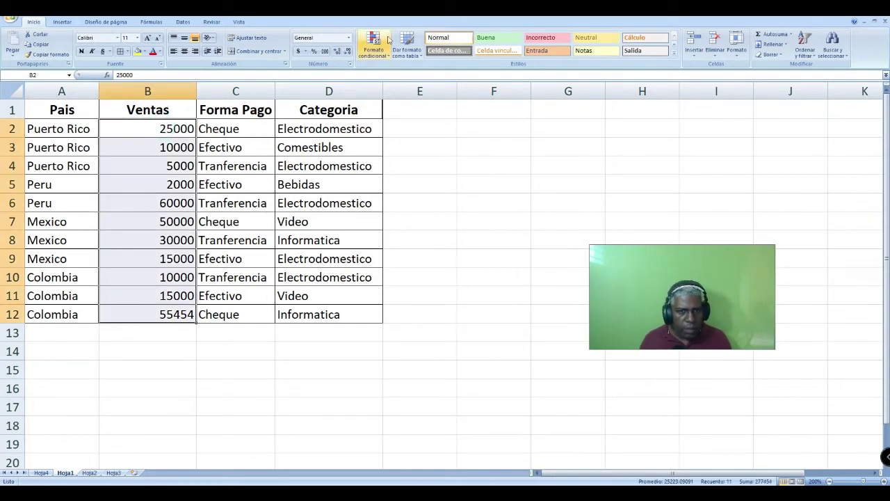
pyautogui.click(299, 53)
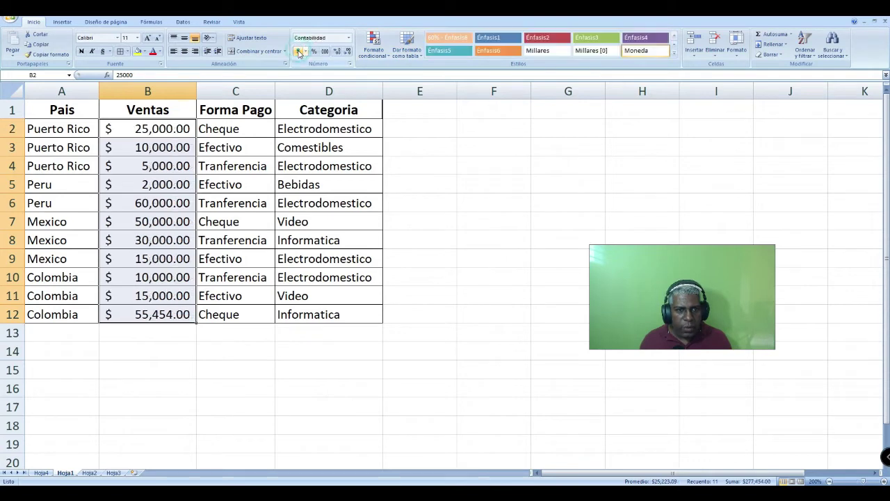
pyautogui.click(133, 203)
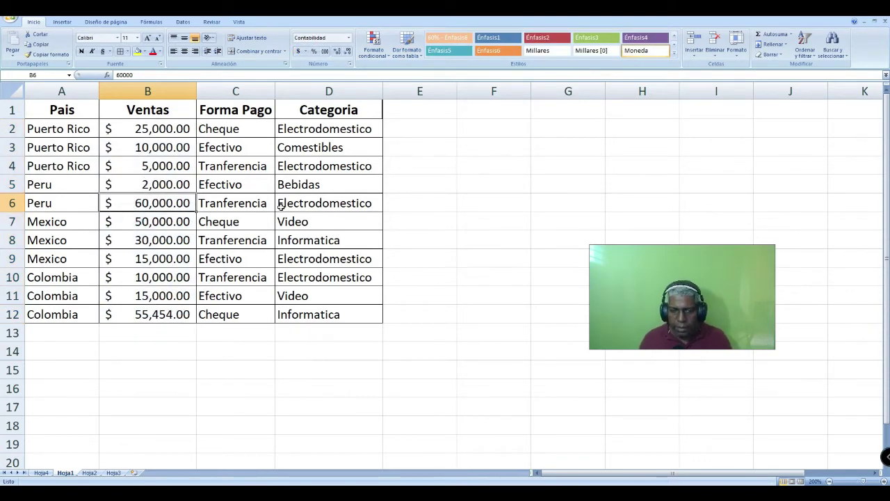
pyautogui.click(470, 188)
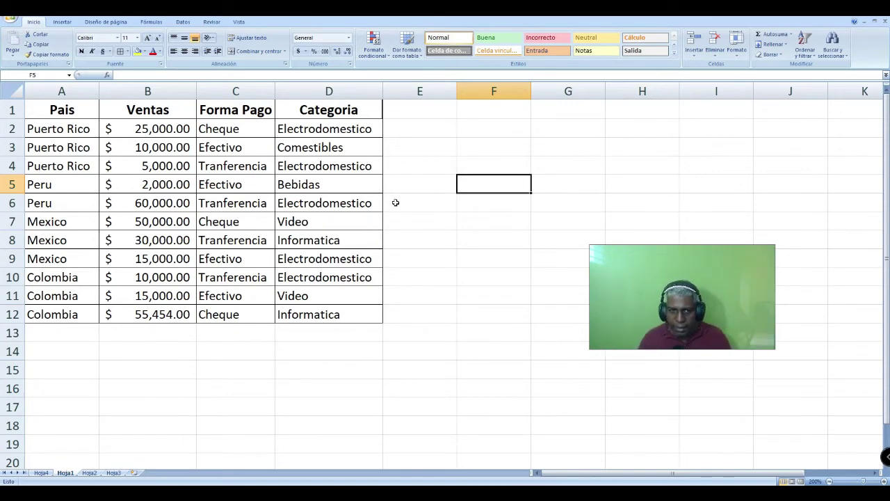
# Step: Insert a pivot table from range A1:D12 onto a new worksheet
pyautogui.click(60, 111)
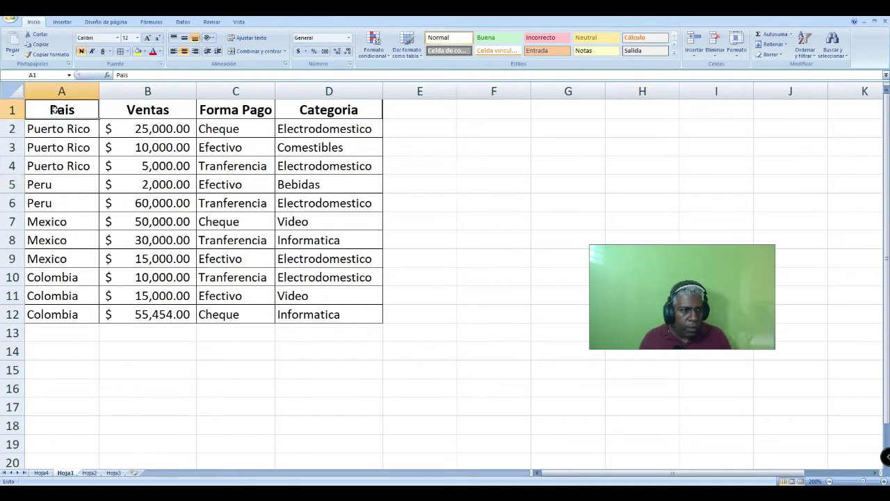
pyautogui.moveTo(59, 111); pyautogui.dragTo(328, 317)
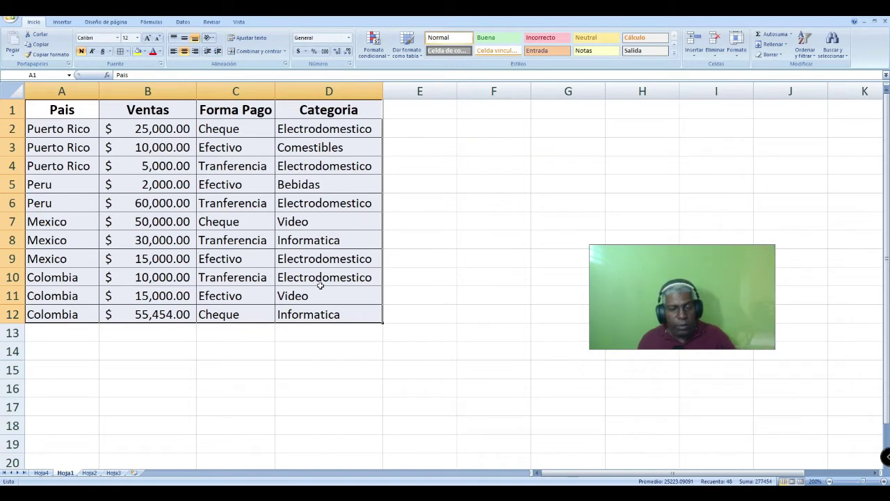
pyautogui.click(62, 21)
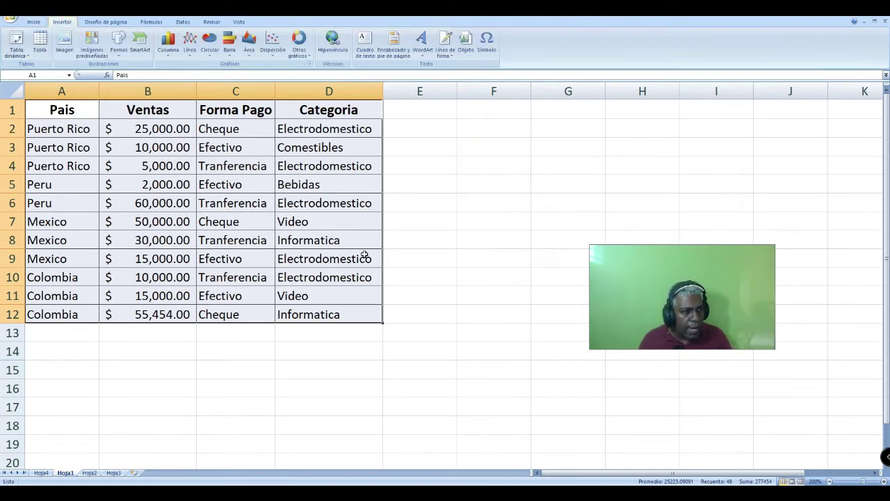
pyautogui.click(14, 39)
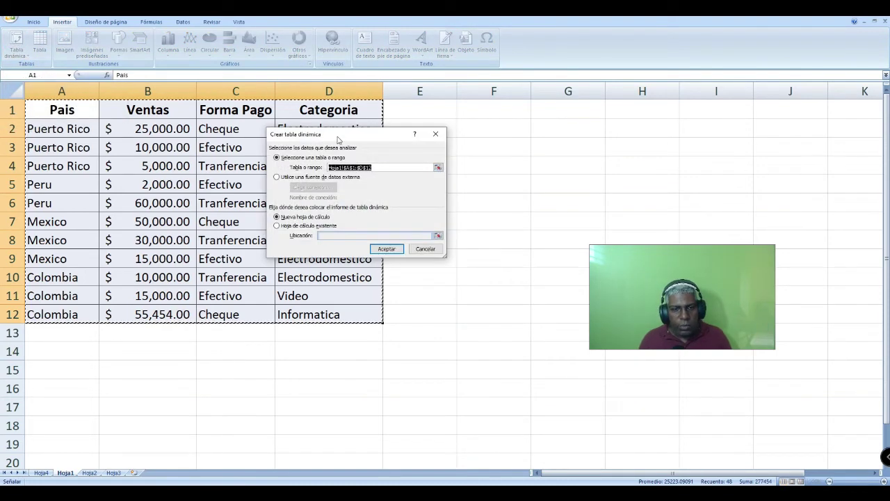
pyautogui.moveTo(338, 134); pyautogui.dragTo(472, 187)
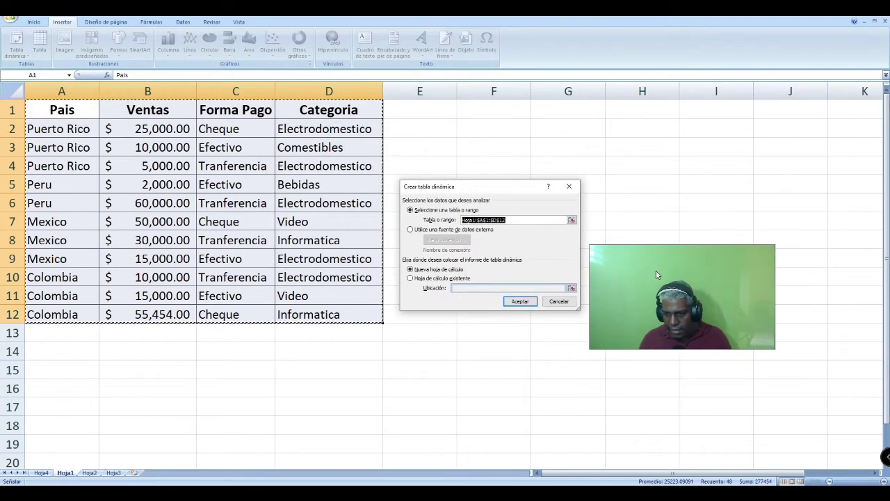
pyautogui.moveTo(640, 276); pyautogui.dragTo(658, 225)
pyautogui.click(459, 189)
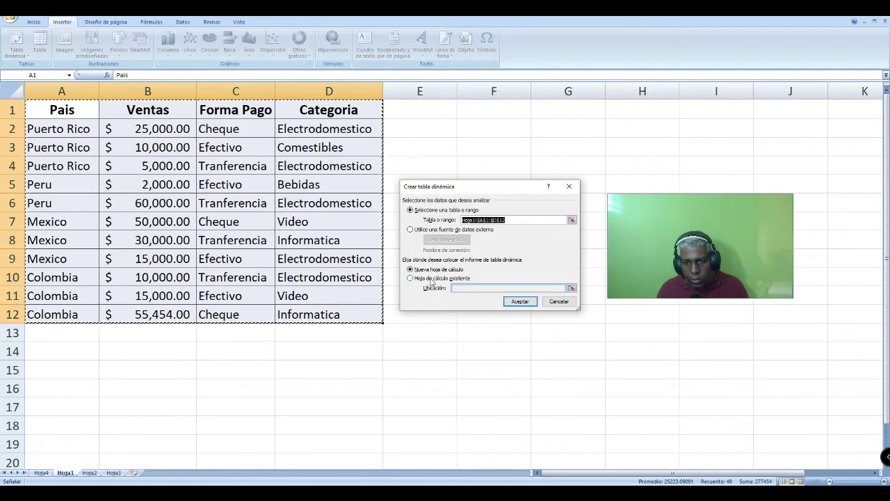
pyautogui.click(429, 278)
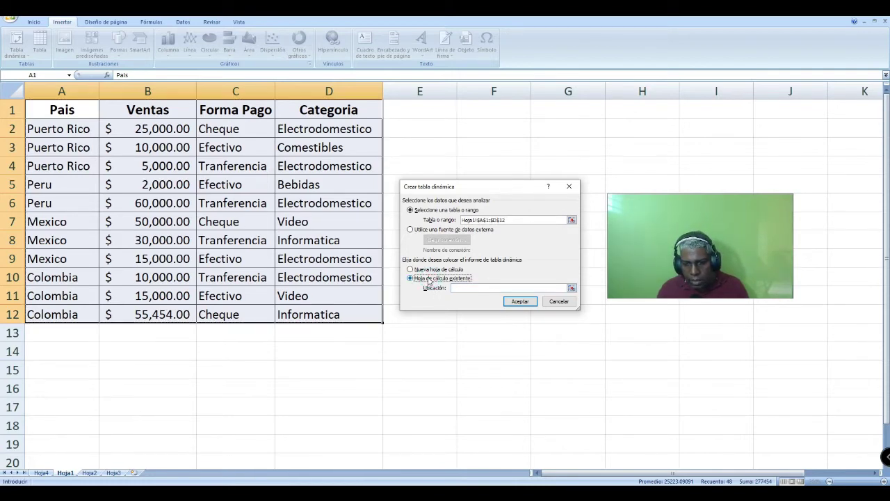
pyautogui.click(412, 269)
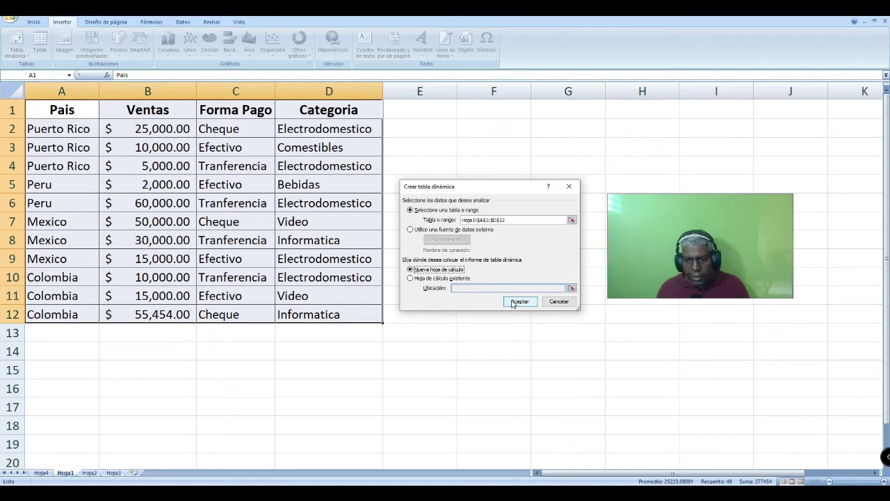
pyautogui.click(513, 302)
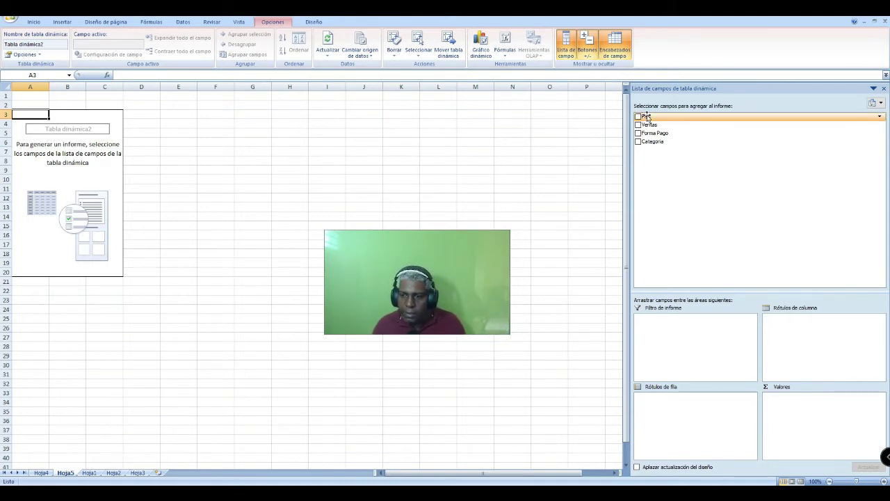
# Step: Place Pais in Rótulos de fila with Ventas nested beneath it
pyautogui.moveTo(646, 117); pyautogui.dragTo(710, 416)
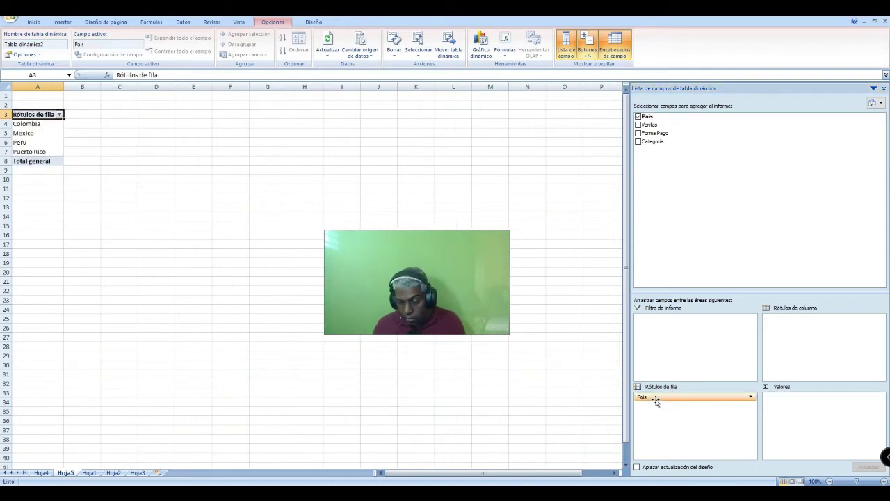
pyautogui.moveTo(655, 398); pyautogui.dragTo(800, 343)
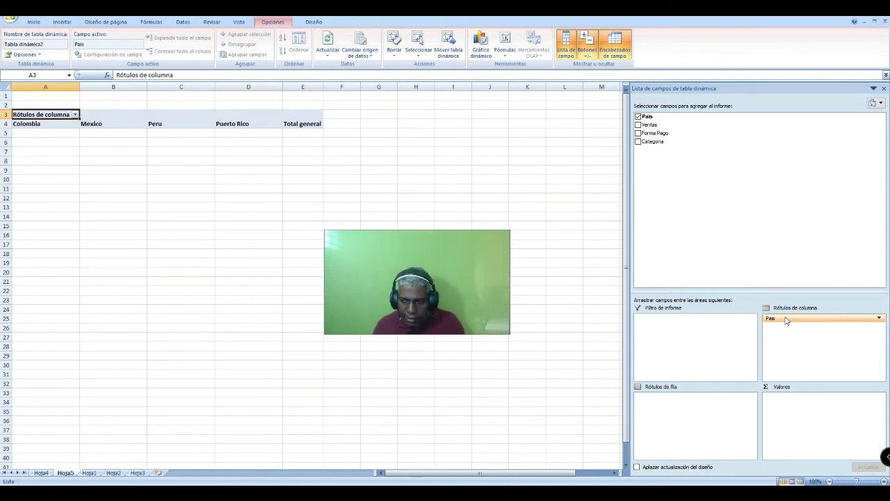
pyautogui.moveTo(784, 317)
pyautogui.mouseDown()
pyautogui.moveTo(778, 339)
pyautogui.moveTo(684, 413)
pyautogui.mouseUp()
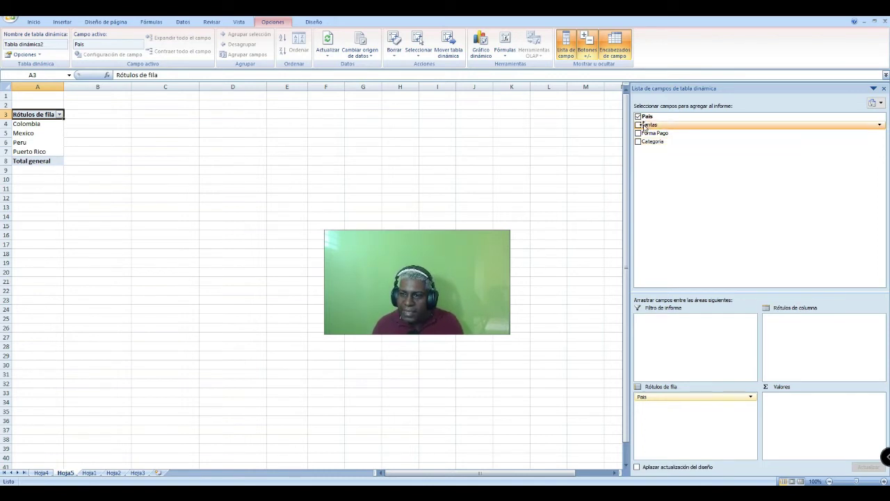
pyautogui.moveTo(645, 125)
pyautogui.mouseDown()
pyautogui.moveTo(701, 300)
pyautogui.moveTo(817, 348)
pyautogui.mouseUp()
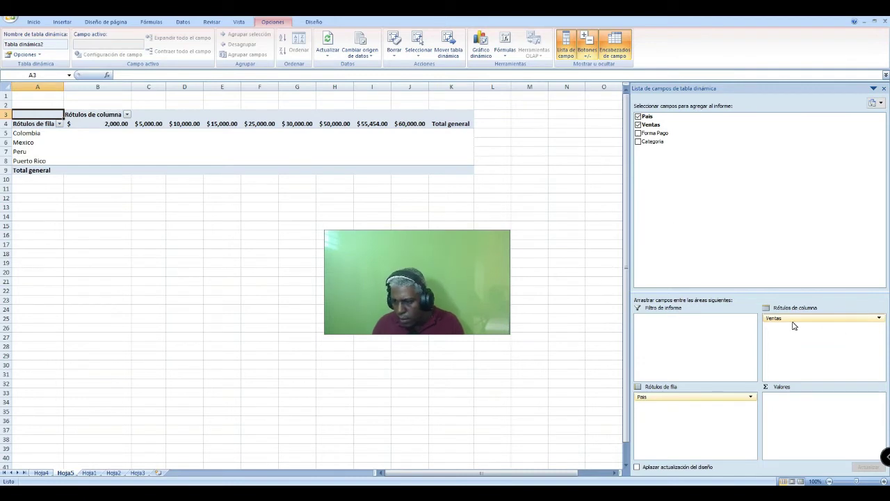
pyautogui.moveTo(793, 325); pyautogui.dragTo(686, 428)
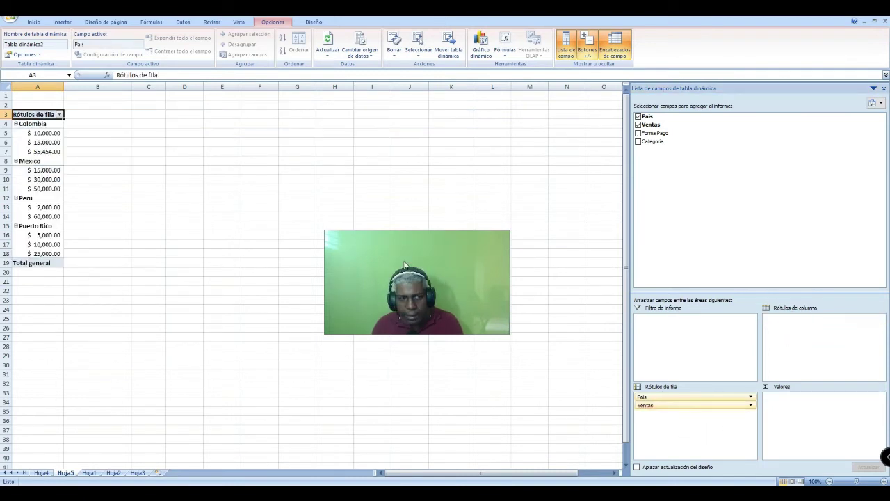
pyautogui.moveTo(31, 132); pyautogui.dragTo(35, 150)
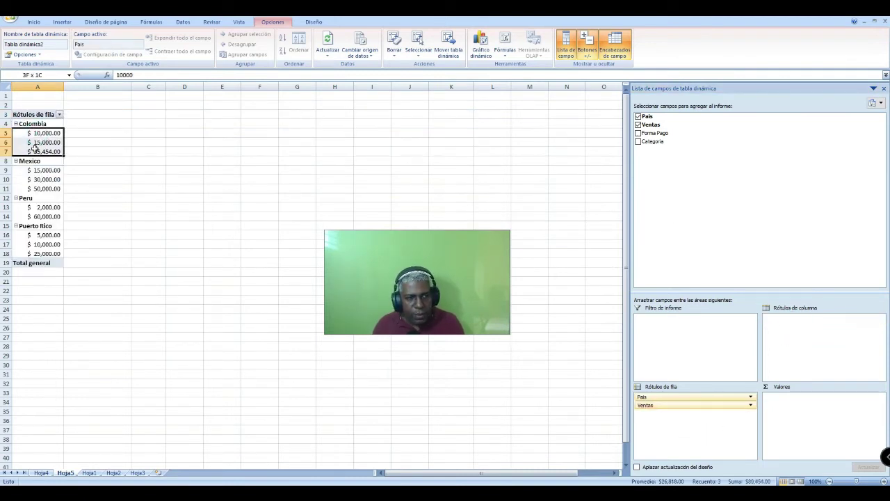
pyautogui.click(130, 141)
pyautogui.click(46, 133)
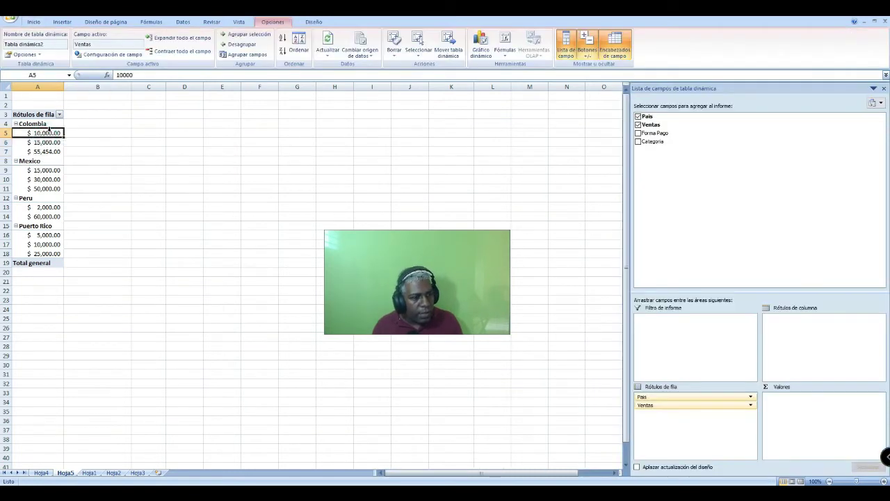
pyautogui.moveTo(40, 132); pyautogui.dragTo(41, 154)
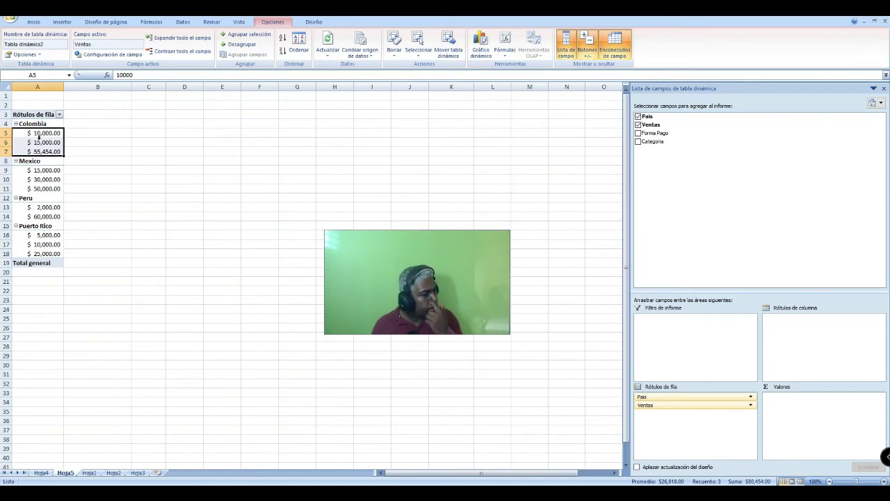
pyautogui.click(40, 142)
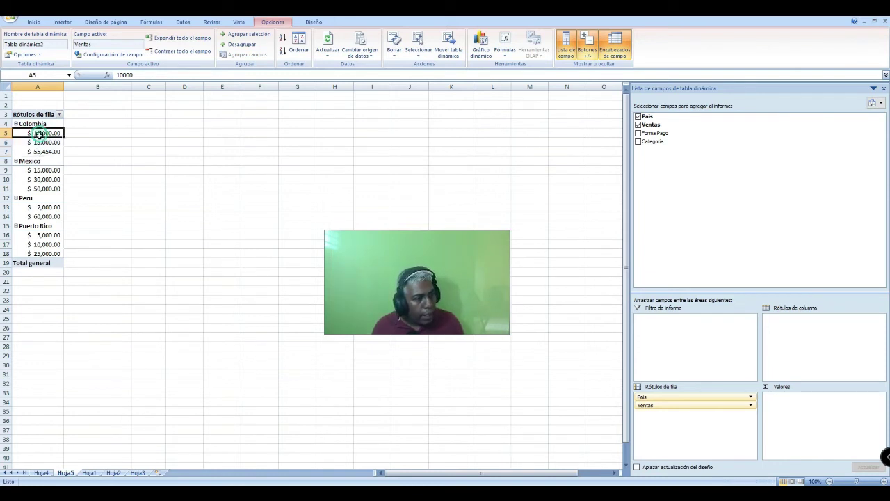
pyautogui.click(39, 152)
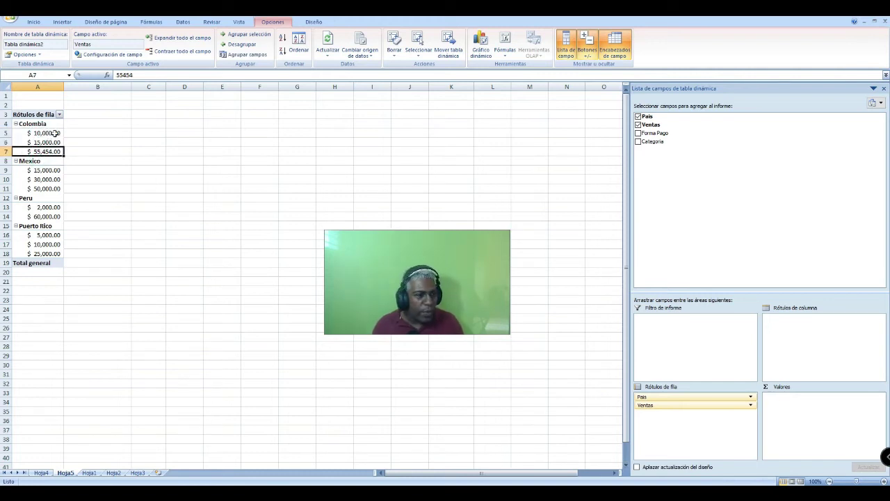
pyautogui.moveTo(53, 133); pyautogui.dragTo(48, 151)
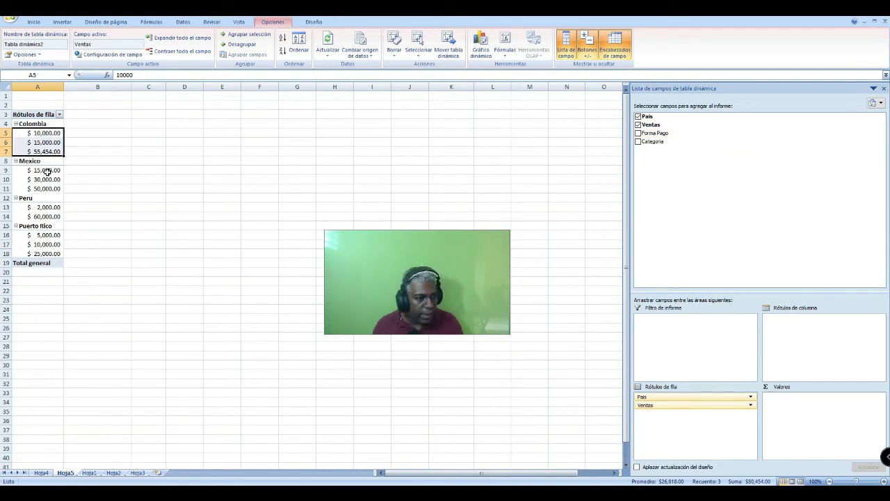
pyautogui.moveTo(47, 170); pyautogui.dragTo(45, 189)
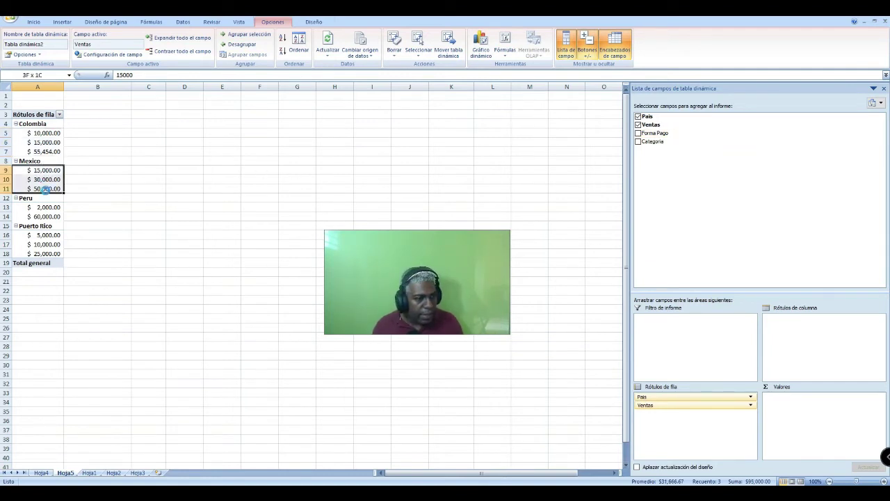
pyautogui.click(40, 134)
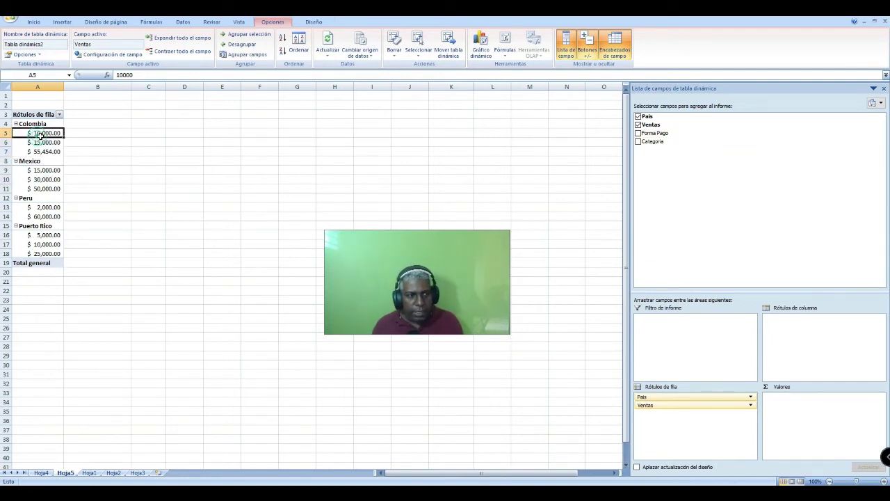
pyautogui.click(654, 129)
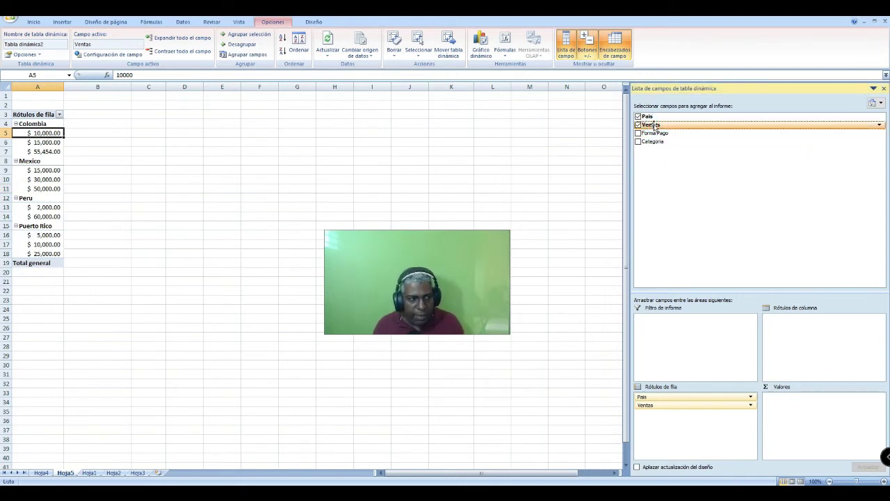
# Step: Add Ventas to Valores as Suma de Ventas, giving a 277454 grand total
pyautogui.moveTo(654, 127); pyautogui.dragTo(803, 407)
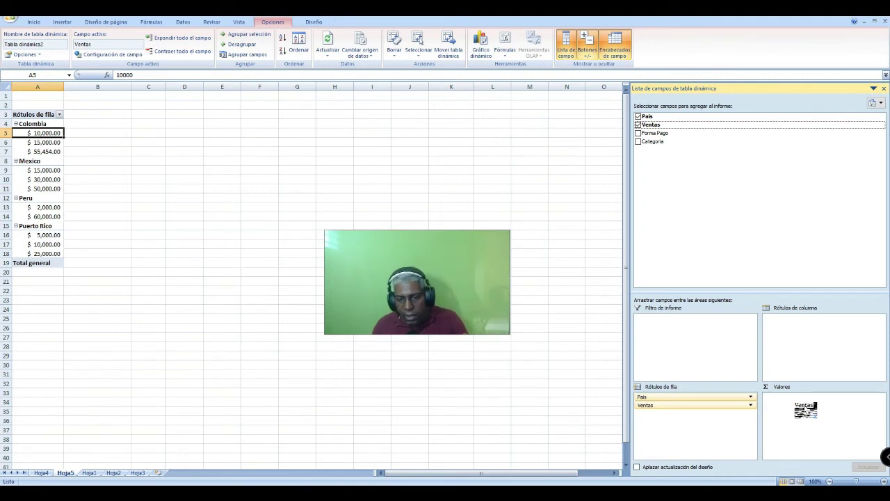
pyautogui.moveTo(805, 409); pyautogui.dragTo(804, 408)
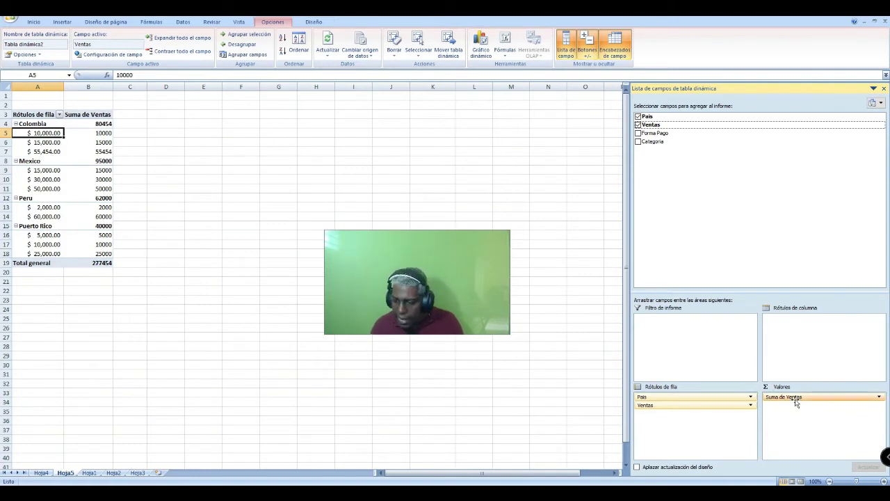
pyautogui.click(880, 397)
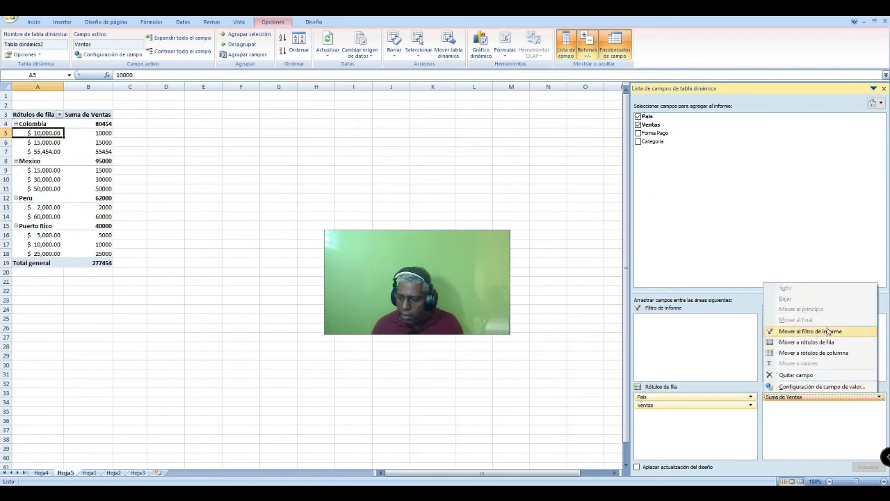
pyautogui.click(810, 386)
pyautogui.moveTo(462, 178); pyautogui.dragTo(591, 117)
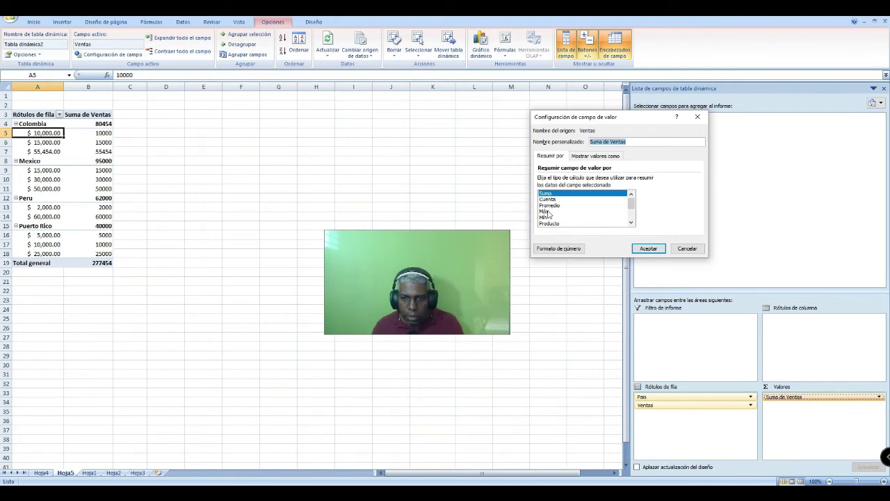
pyautogui.click(690, 249)
pyautogui.moveTo(427, 292); pyautogui.dragTo(533, 171)
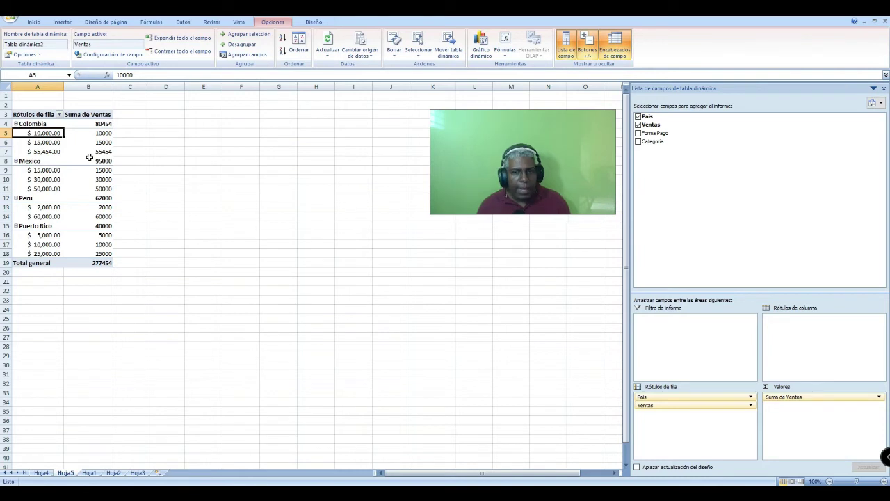
pyautogui.moveTo(89, 157)
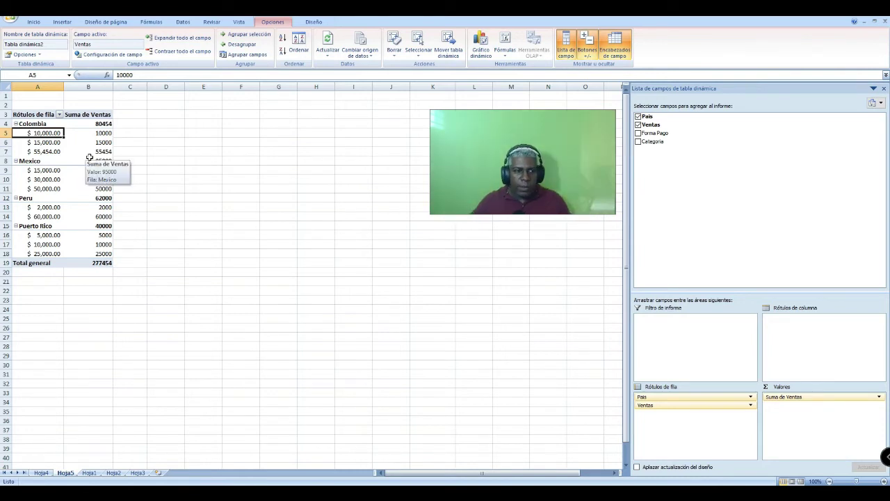
pyautogui.click(195, 148)
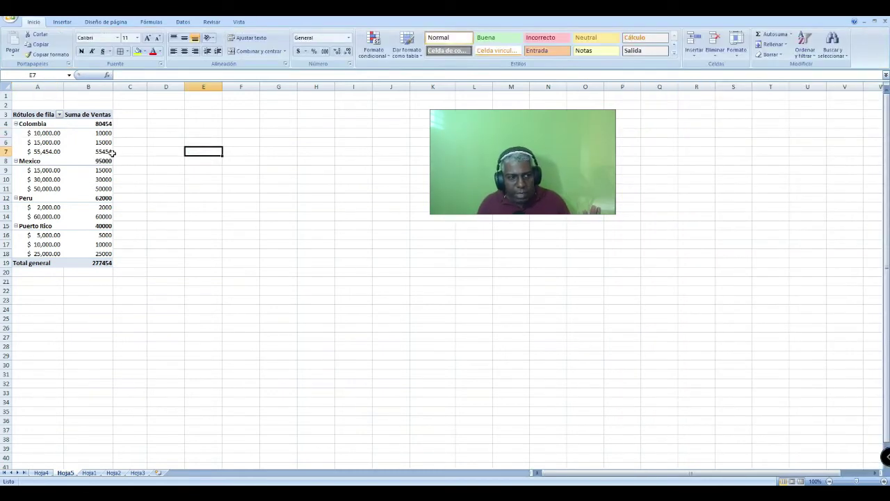
pyautogui.click(134, 132)
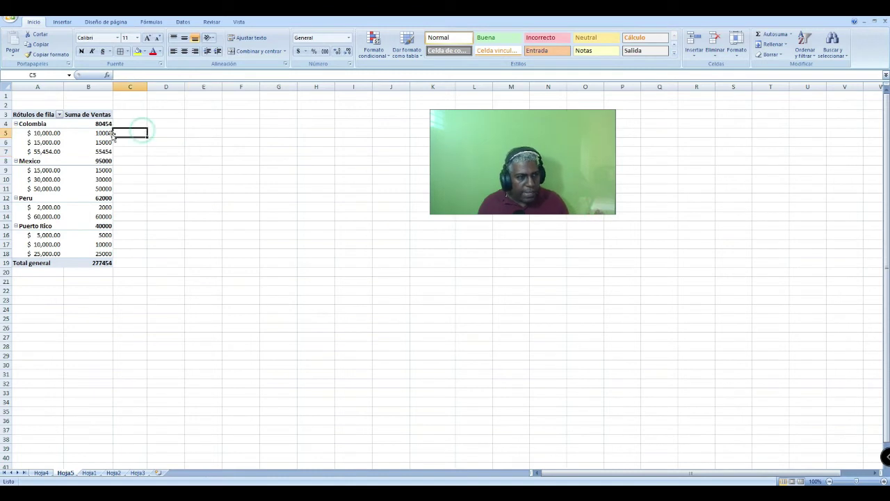
pyautogui.click(97, 123)
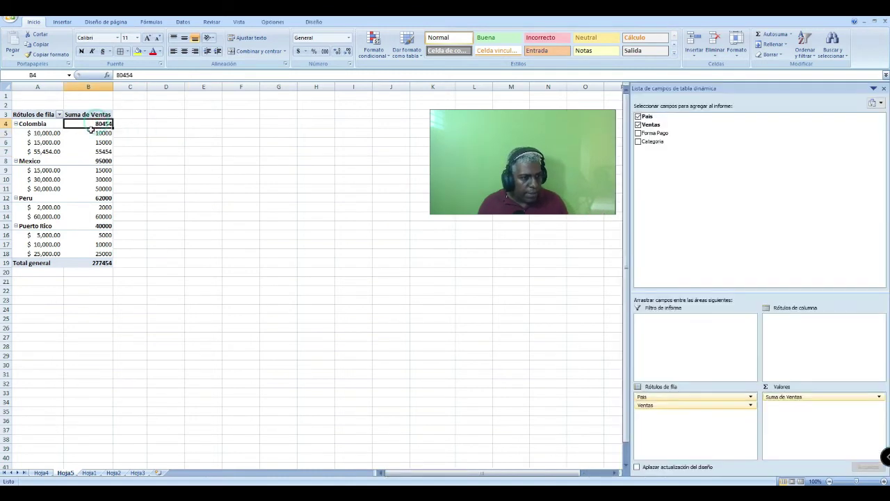
pyautogui.moveTo(42, 132); pyautogui.dragTo(40, 153)
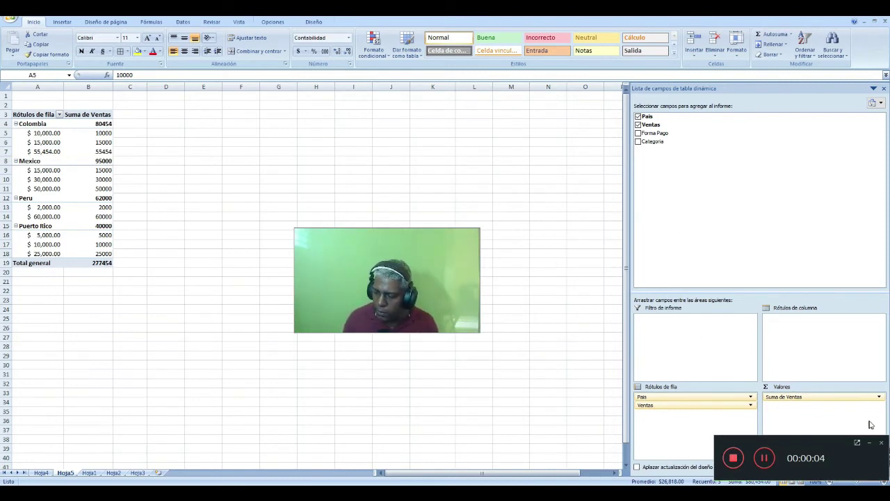
pyautogui.click(868, 442)
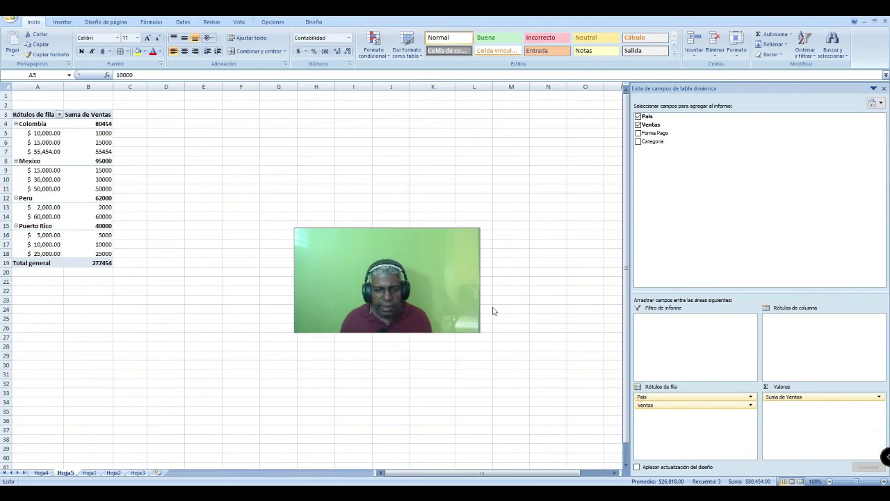
pyautogui.moveTo(385, 297); pyautogui.dragTo(409, 229)
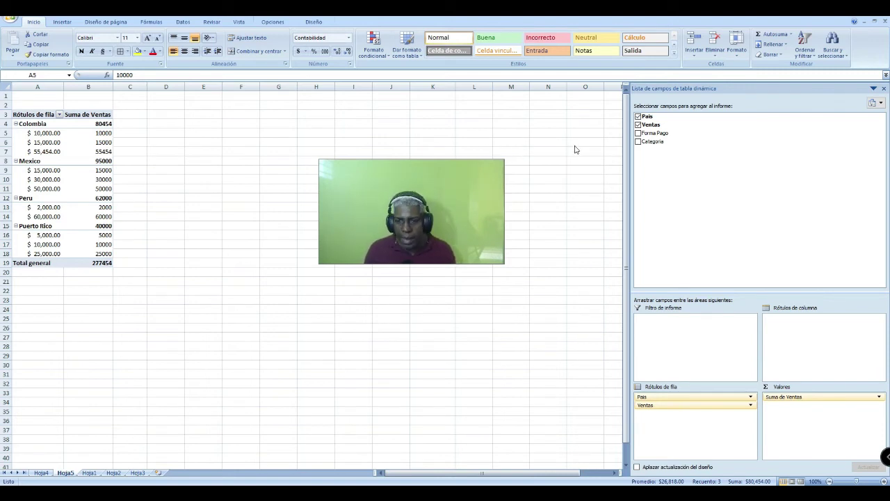
# Step: Add Forma Pago as a row field under Ventas and review Colombia's payment-type rows
pyautogui.click(660, 136)
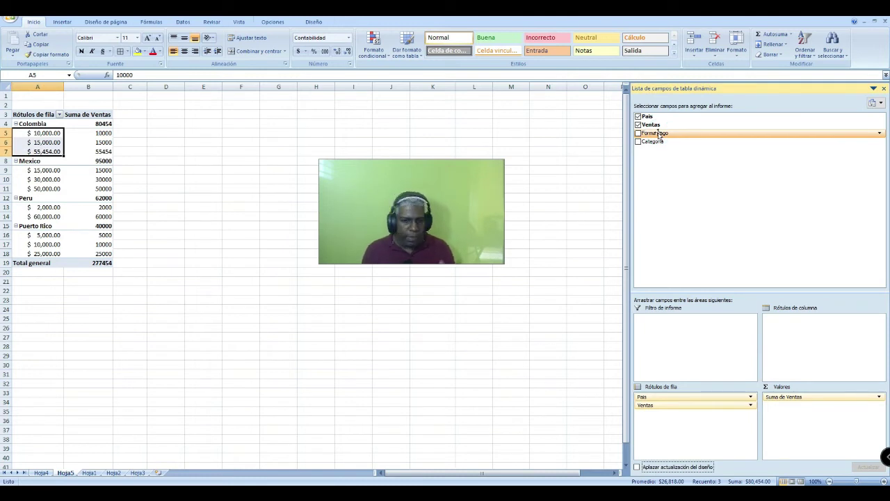
pyautogui.moveTo(659, 133); pyautogui.dragTo(682, 415)
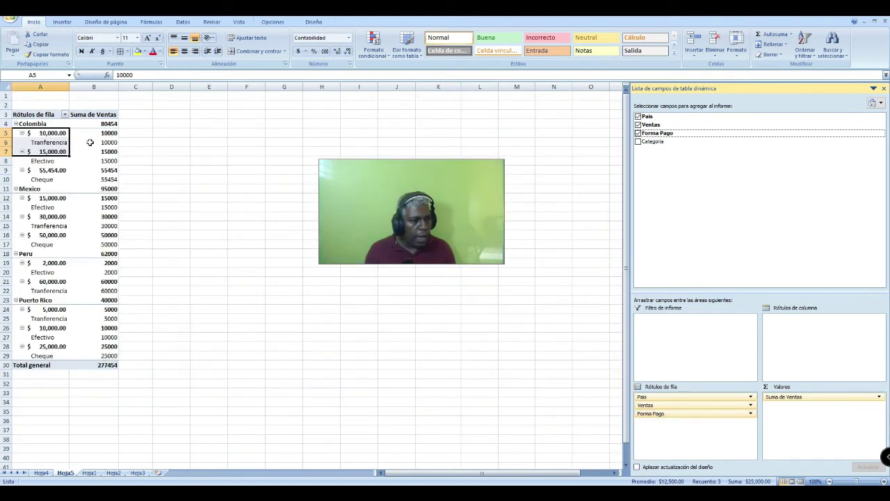
pyautogui.click(182, 143)
pyautogui.moveTo(36, 144); pyautogui.dragTo(94, 143)
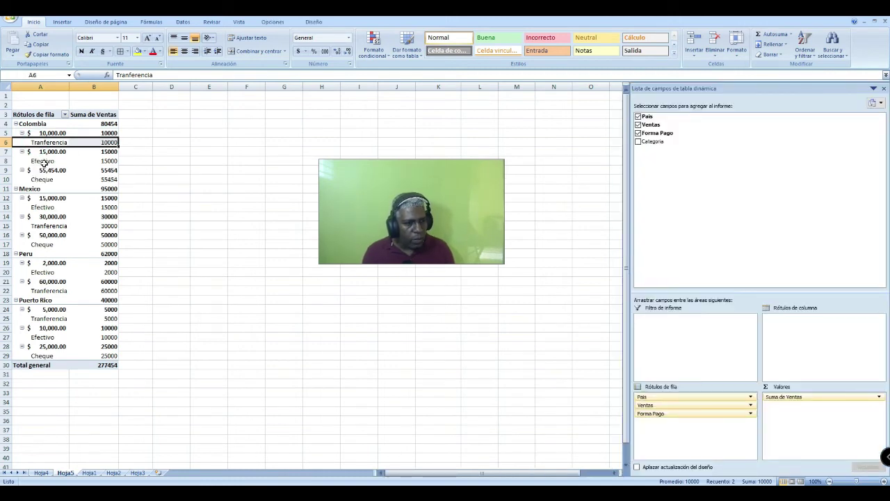
pyautogui.moveTo(43, 162); pyautogui.dragTo(94, 160)
pyautogui.moveTo(42, 180); pyautogui.dragTo(102, 183)
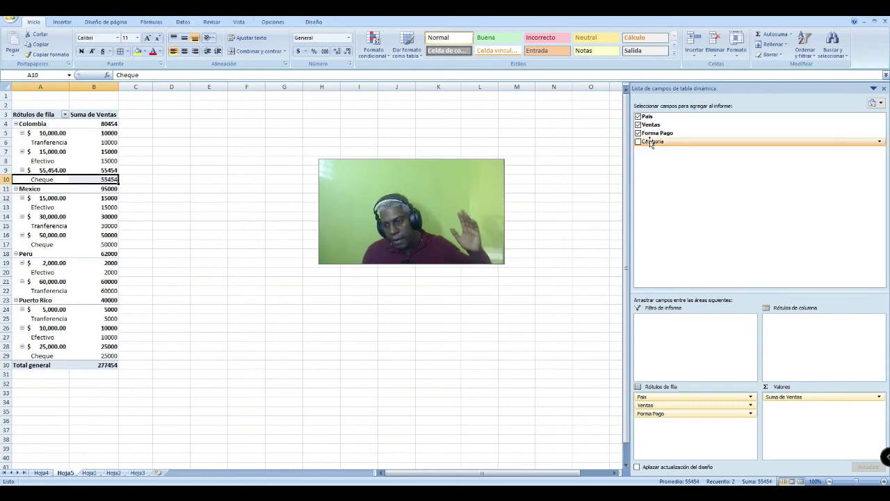
# Step: Add Categoria as the innermost row field and scroll through the nested pivot
pyautogui.moveTo(653, 141); pyautogui.dragTo(705, 419)
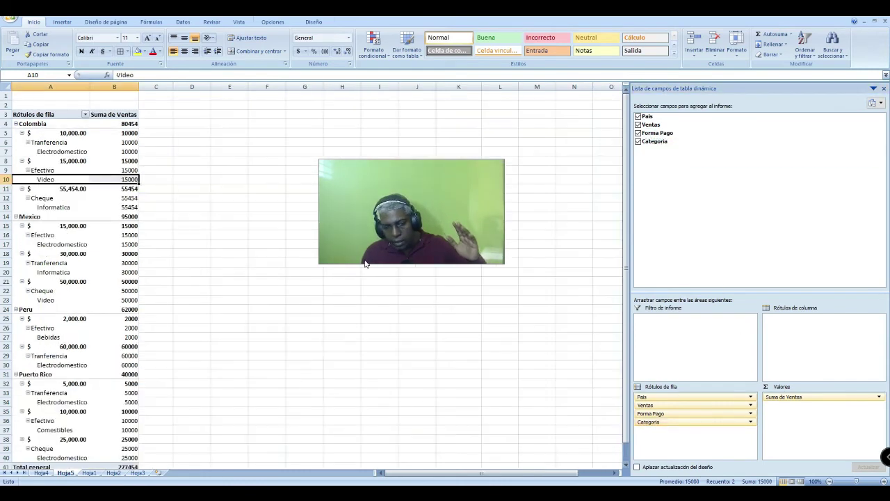
pyautogui.scroll(-2, 148, 219)
pyautogui.scroll(-2, 148, 219)
pyautogui.scroll(4, 146, 224)
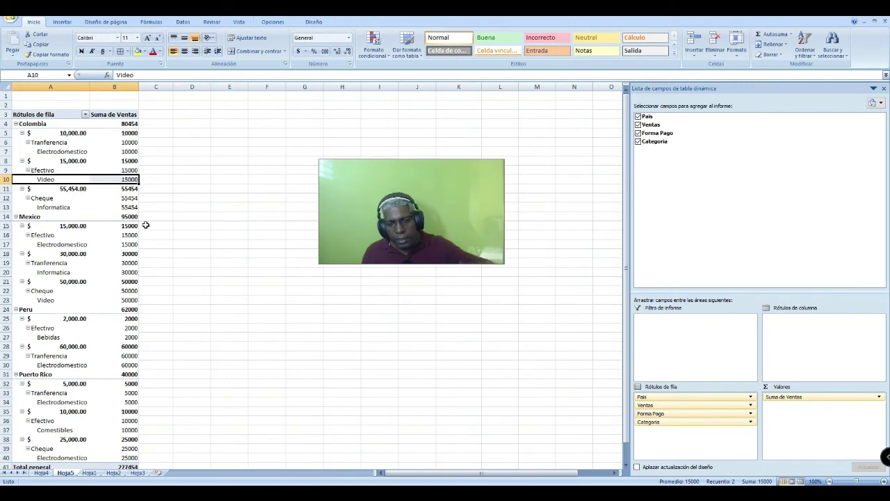
pyautogui.scroll(-3, 146, 225)
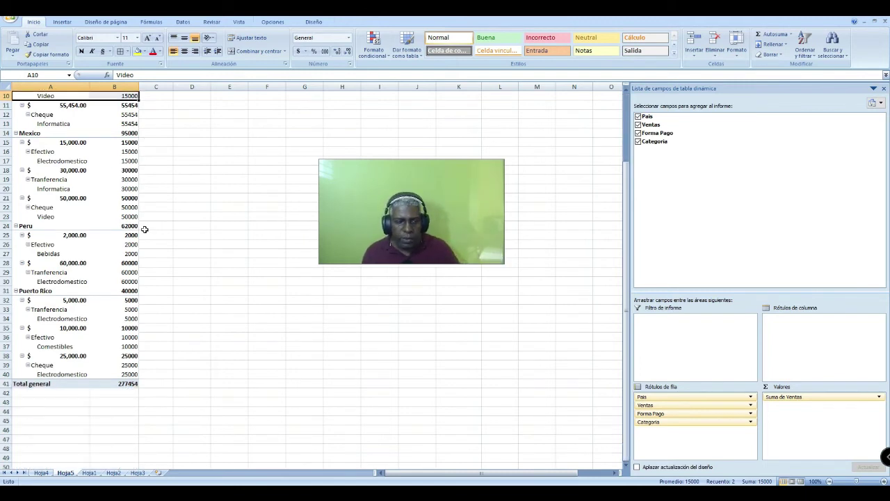
pyautogui.scroll(3, 146, 225)
# Step: Remove Categoria from the row fields, then bring up the Facebook page in the browser
pyautogui.moveTo(657, 422); pyautogui.dragTo(716, 213)
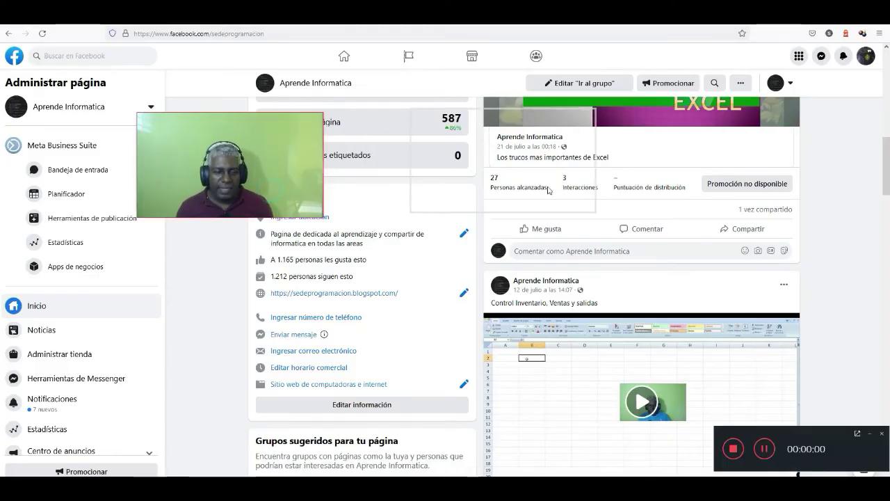
pyautogui.moveTo(548, 190); pyautogui.dragTo(625, 215)
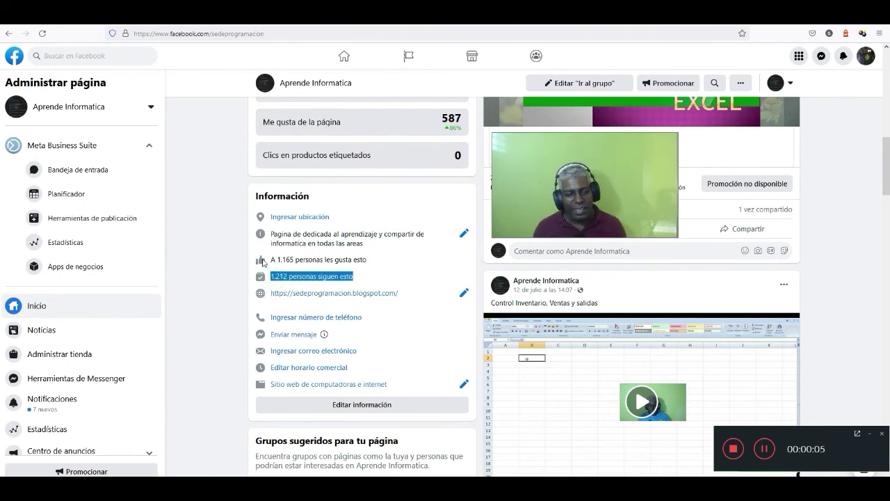
pyautogui.moveTo(272, 262); pyautogui.dragTo(350, 280)
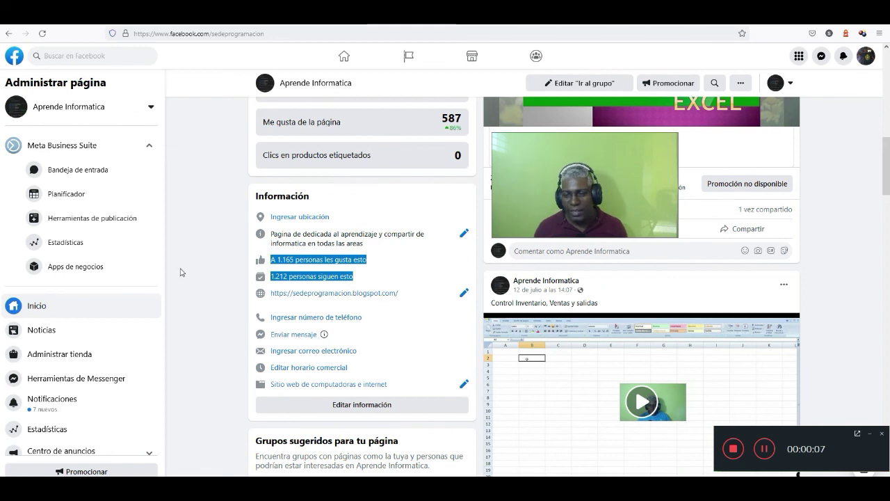